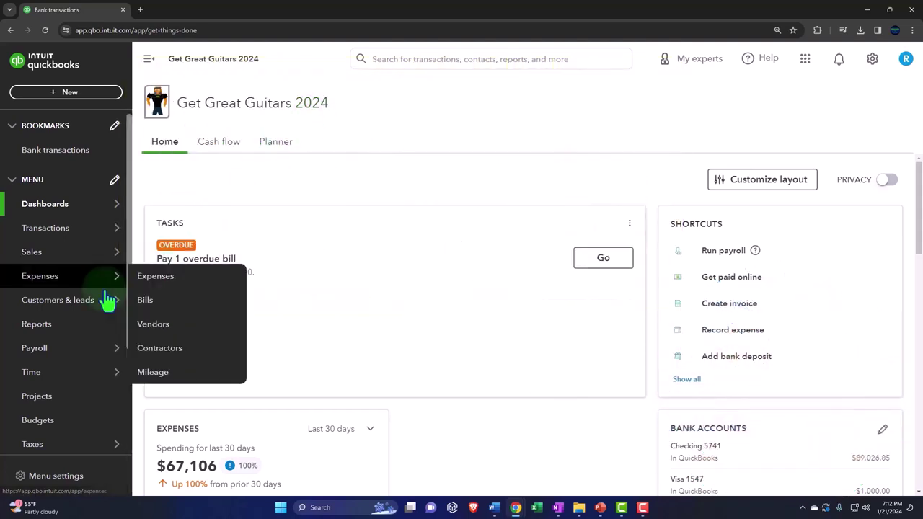
# From Reports, open Balance Sheet, Profit and Loss and Trial Balance each in a new browser tab
pyautogui.click(44, 328)
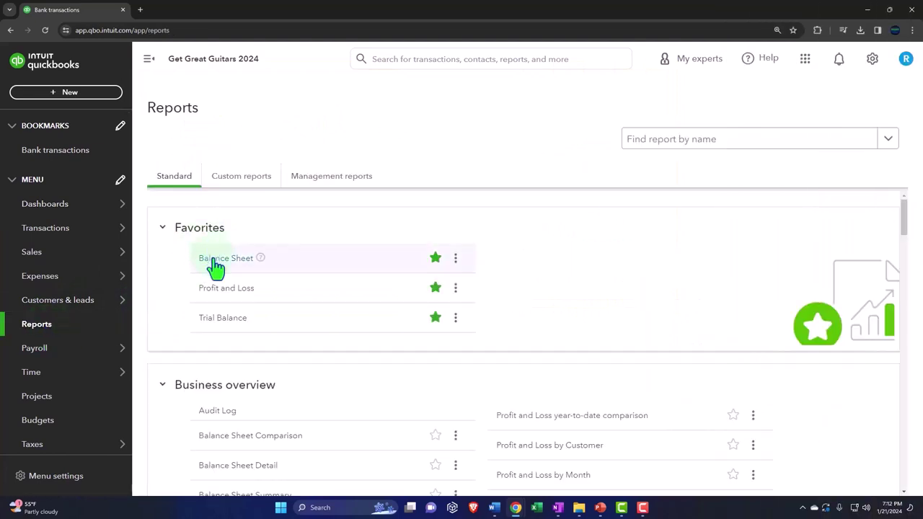
pyautogui.rightClick(216, 261)
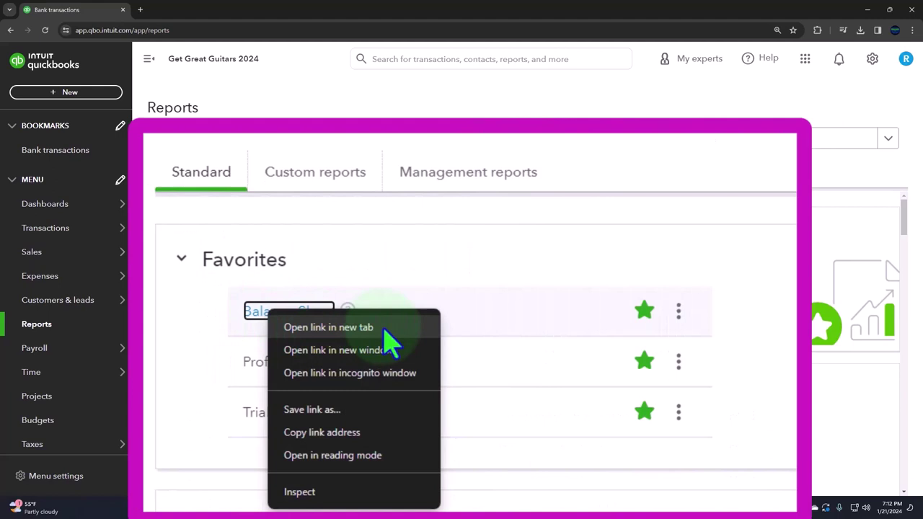
pyautogui.click(380, 329)
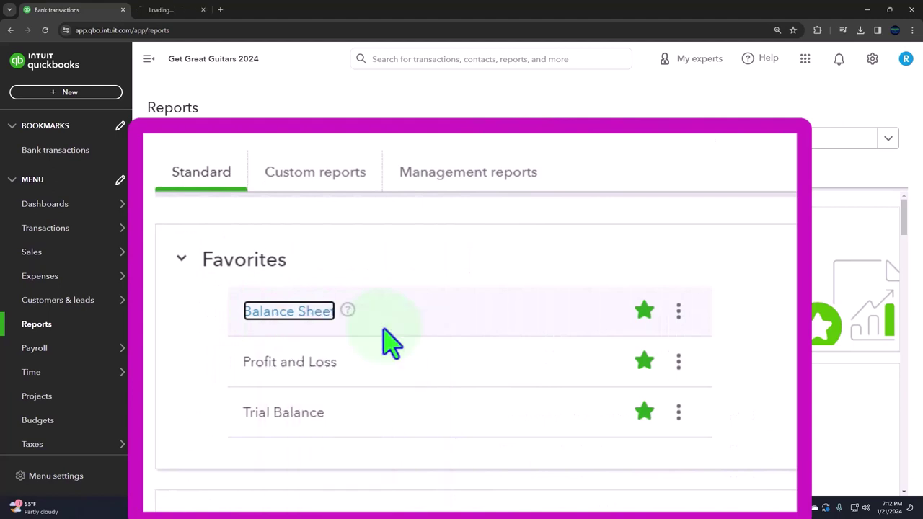
pyautogui.rightClick(332, 366)
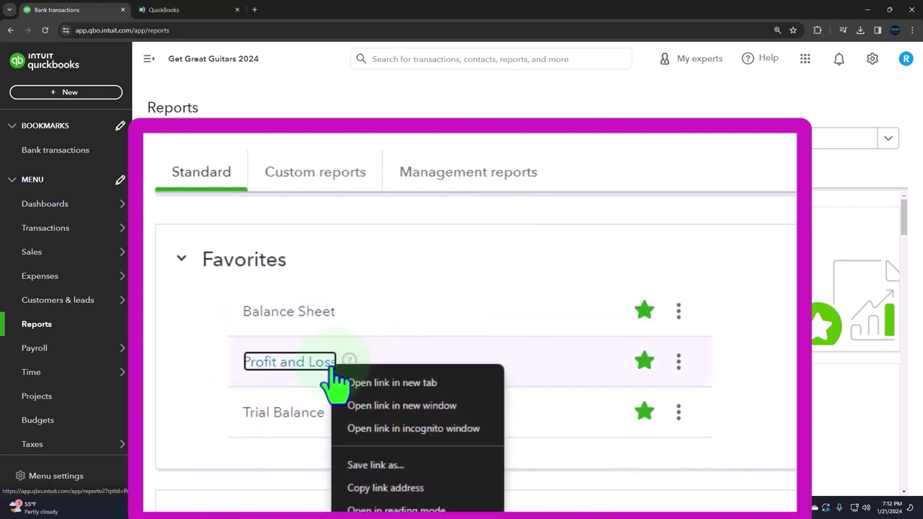
pyautogui.click(428, 384)
pyautogui.rightClick(306, 417)
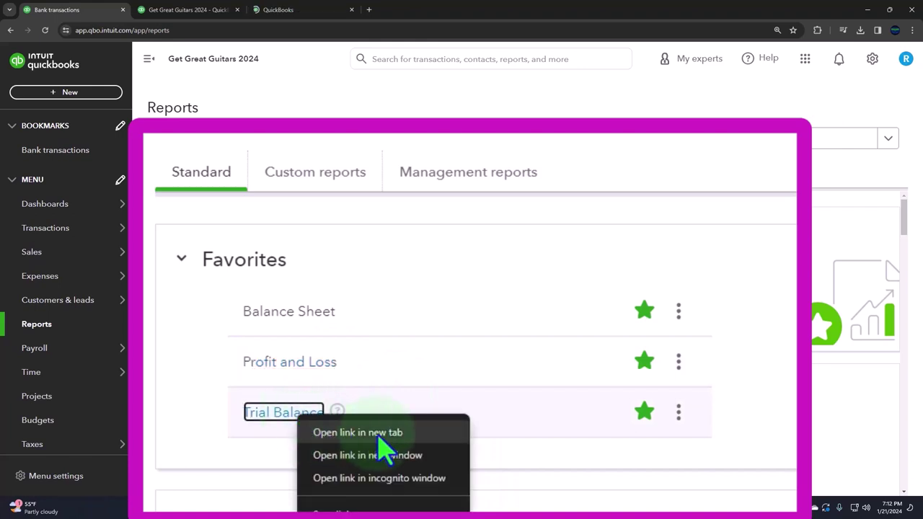
pyautogui.click(377, 435)
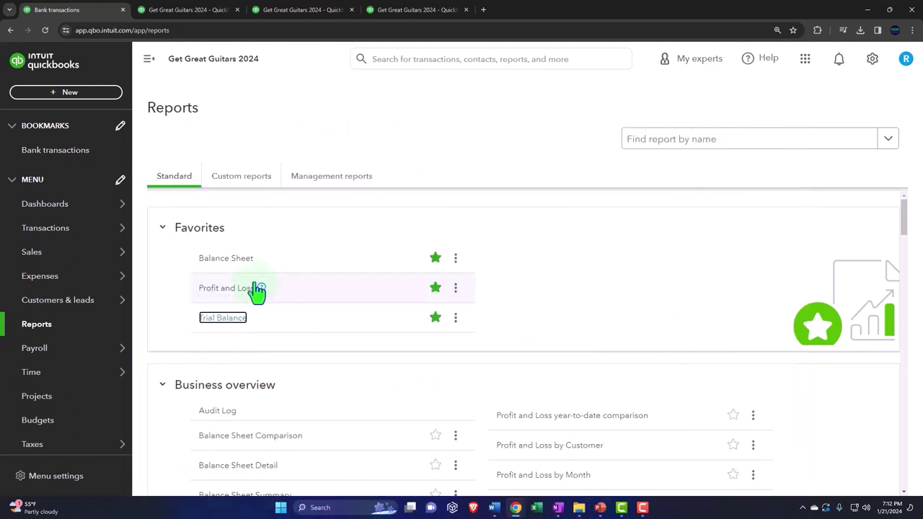
# Rerun the Balance Sheet for 01/01/2024 to 01/31/2024
pyautogui.click(189, 10)
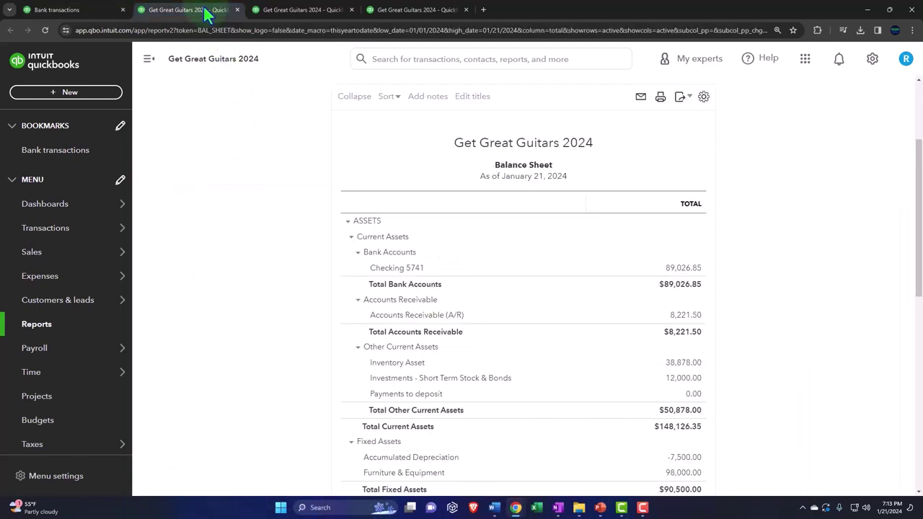
pyautogui.click(150, 60)
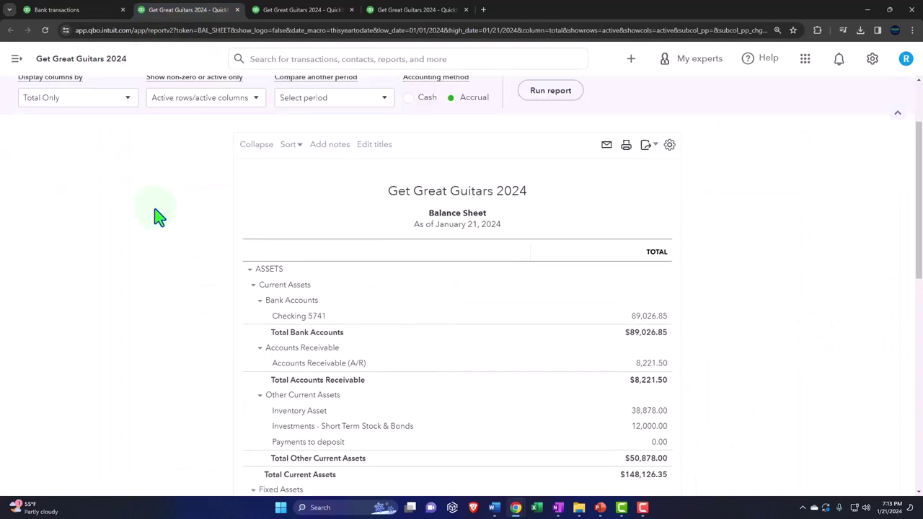
pyautogui.click(189, 155)
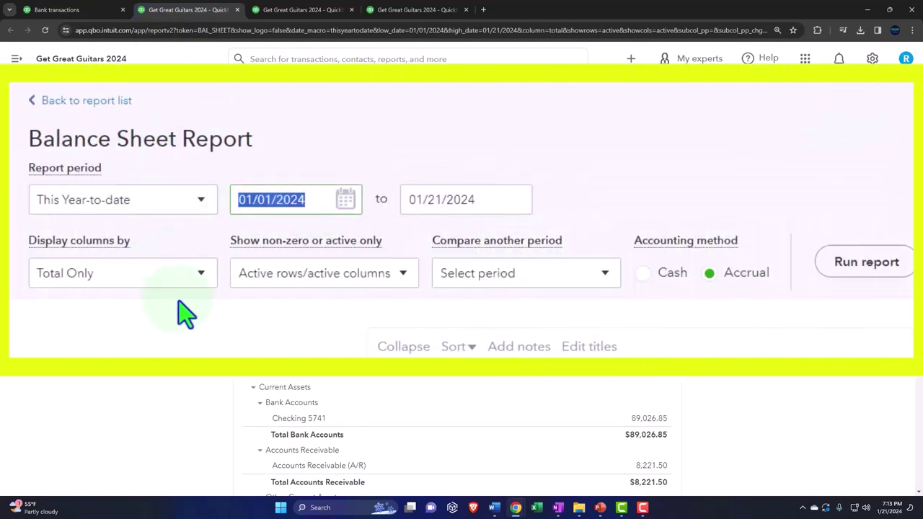
pyautogui.write('01013')
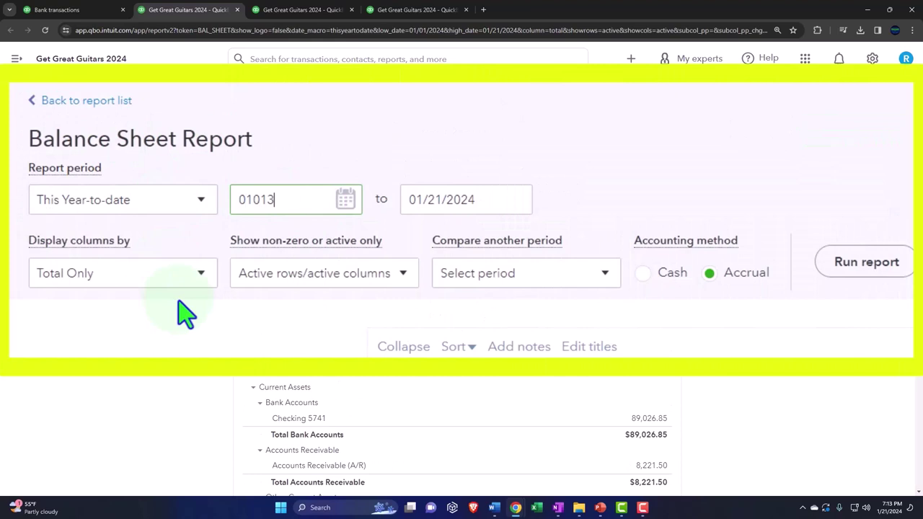
pyautogui.press('BackSpace')
pyautogui.write('24')
pyautogui.press('Tab')
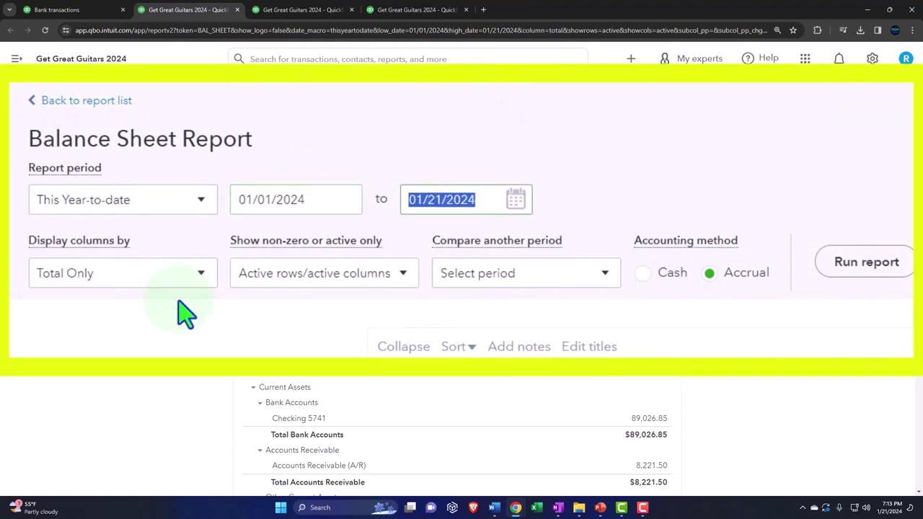
pyautogui.write('013124')
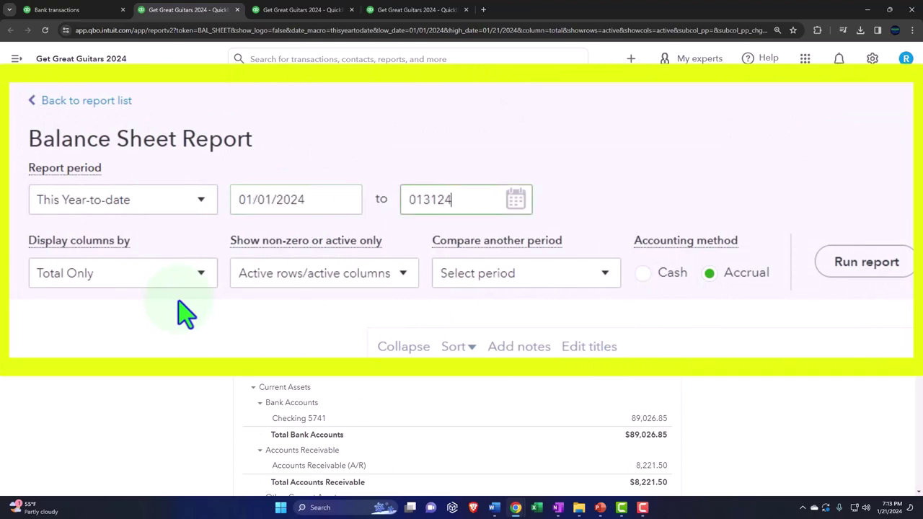
pyautogui.click(867, 262)
pyautogui.scroll(-2, 534, 189)
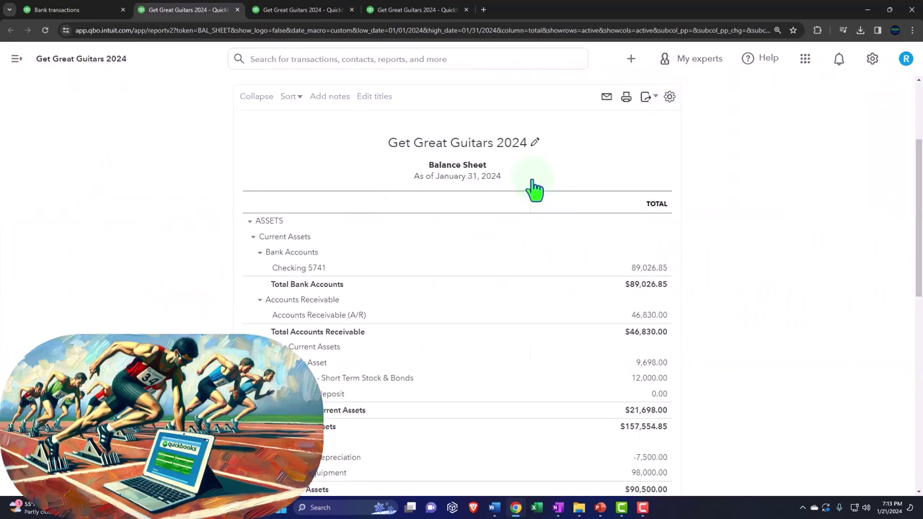
# Rerun the Profit and Loss report for 01/01/2024 to 01/31/2024
pyautogui.click(300, 9)
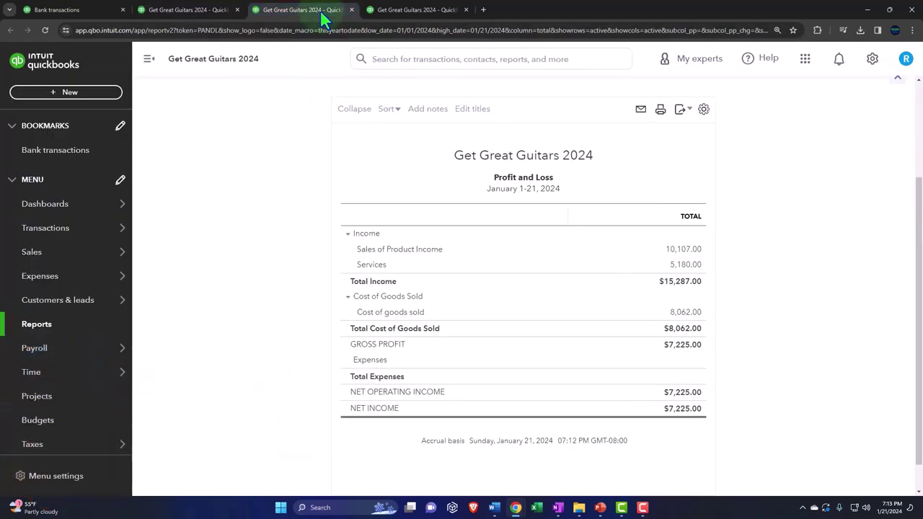
pyautogui.click(152, 69)
pyautogui.scroll(2, 159, 195)
pyautogui.click(192, 154)
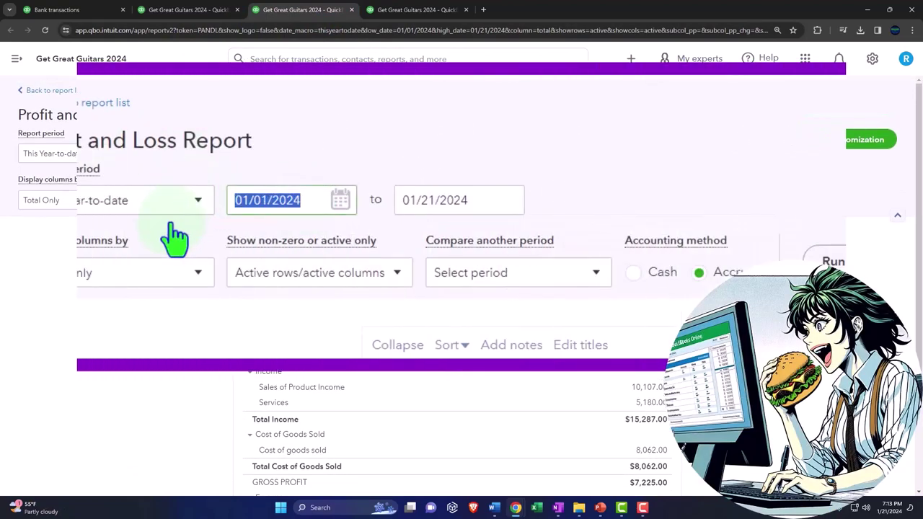
pyautogui.write('01')
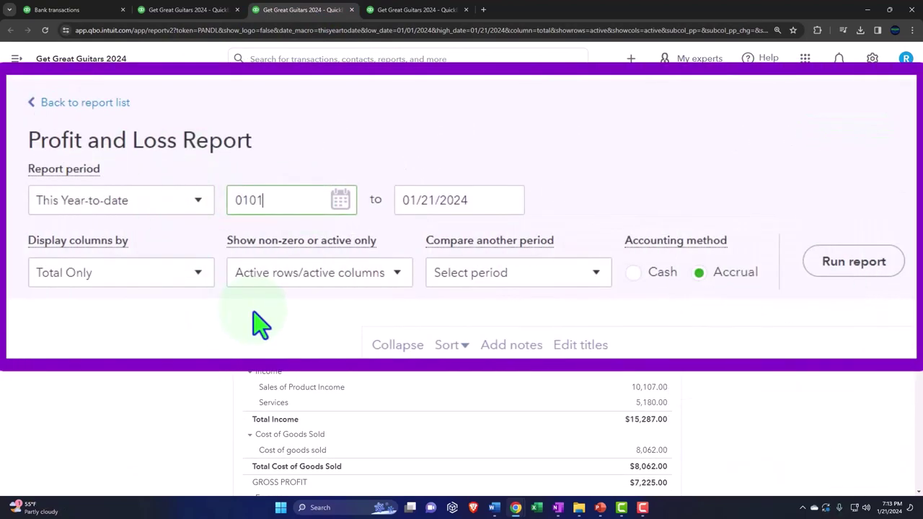
pyautogui.write('/01/2024')
pyautogui.press('Tab')
pyautogui.write('01/31/')
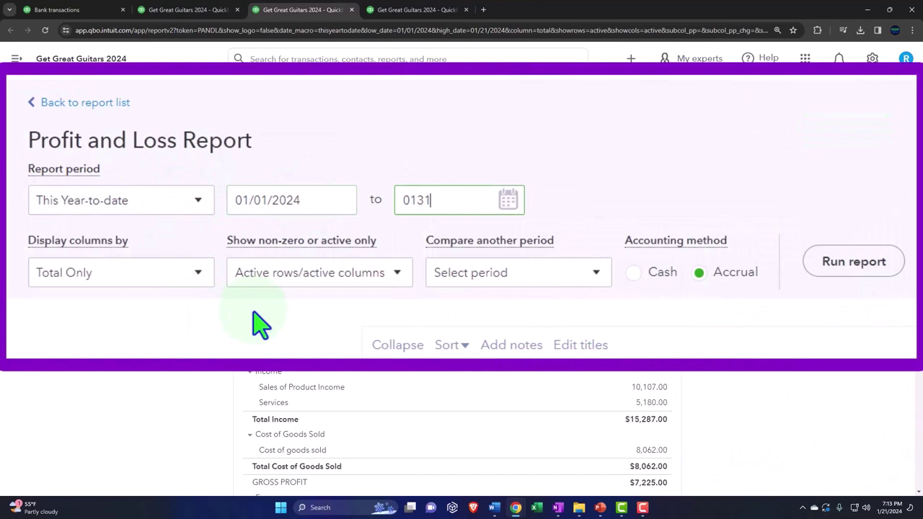
pyautogui.write('2024')
pyautogui.press('Tab')
pyautogui.click(549, 200)
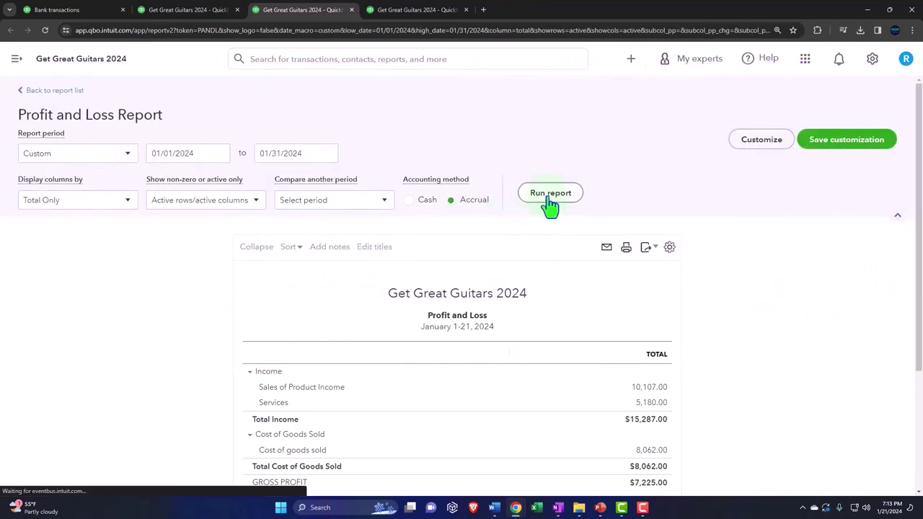
pyautogui.scroll(-2, 549, 203)
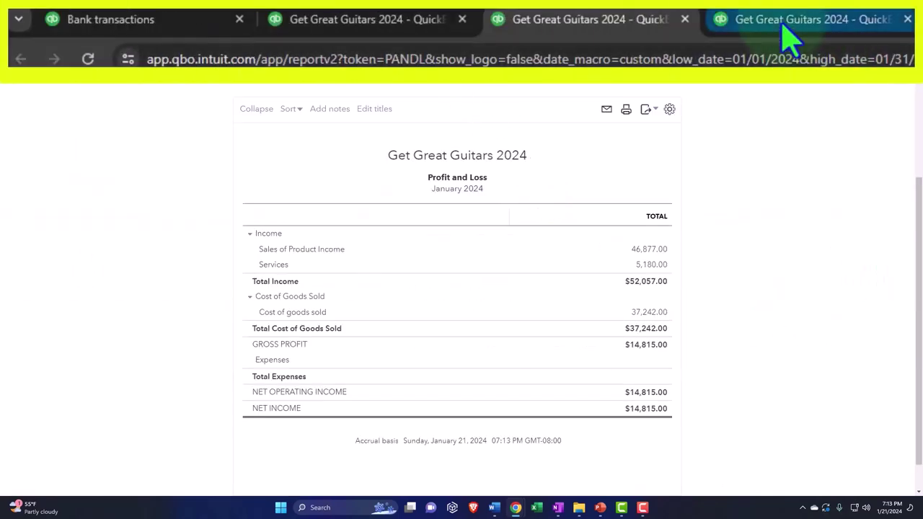
# Rerun the Trial Balance for 01/01/2024 to 01/31/2024
pyautogui.click(785, 32)
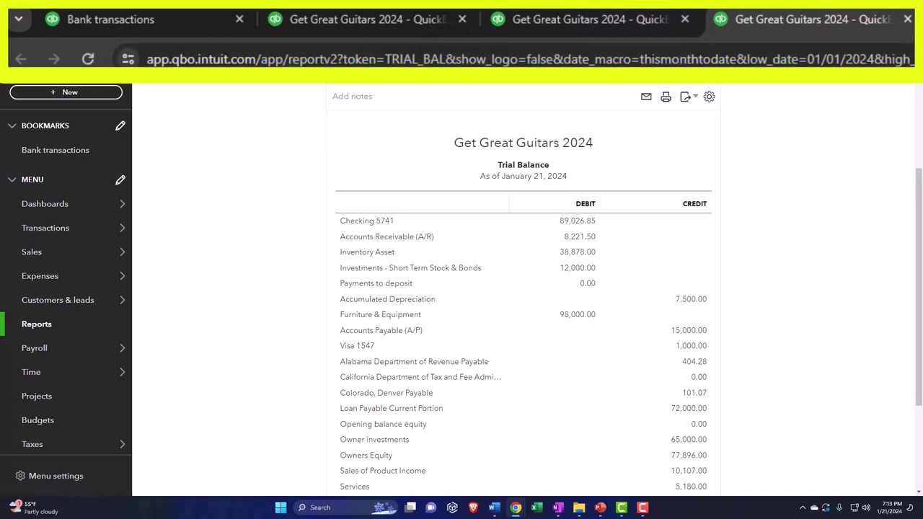
pyautogui.scroll(2, 149, 250)
pyautogui.click(189, 150)
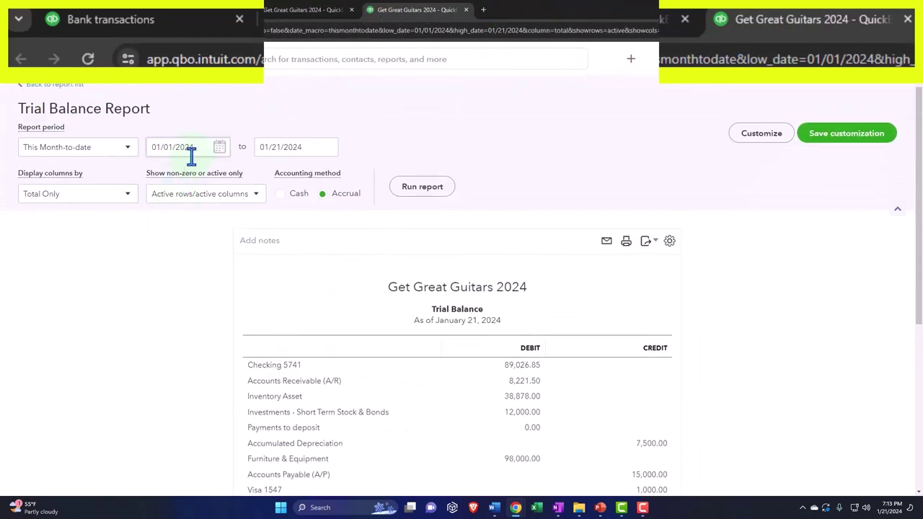
pyautogui.write('010124')
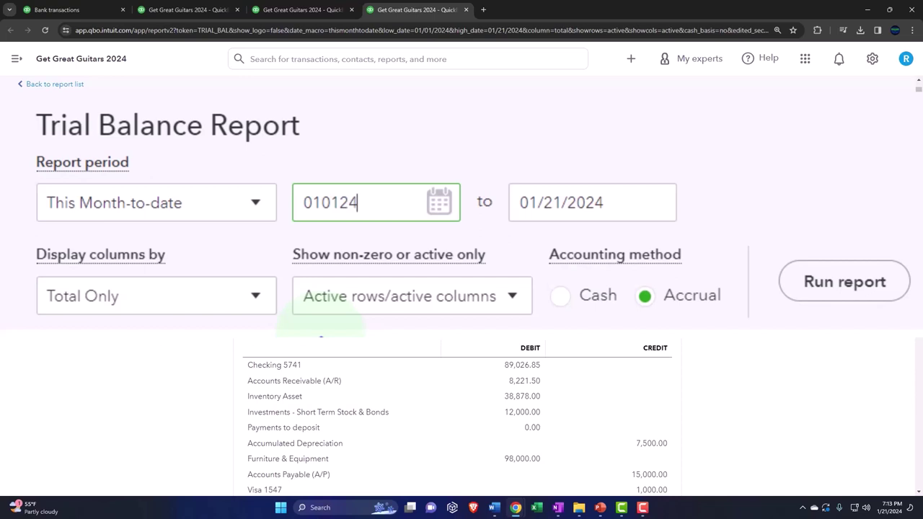
pyautogui.press('Tab')
pyautogui.write('013124')
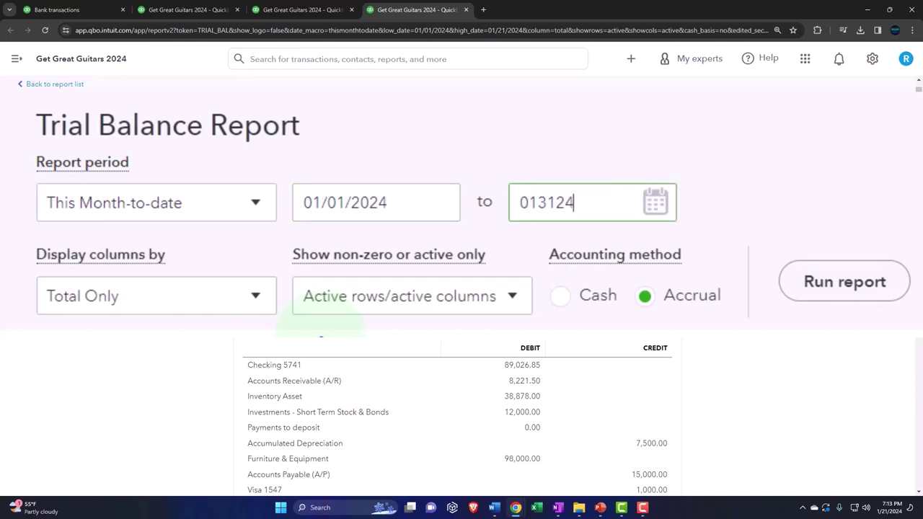
pyautogui.press('Tab')
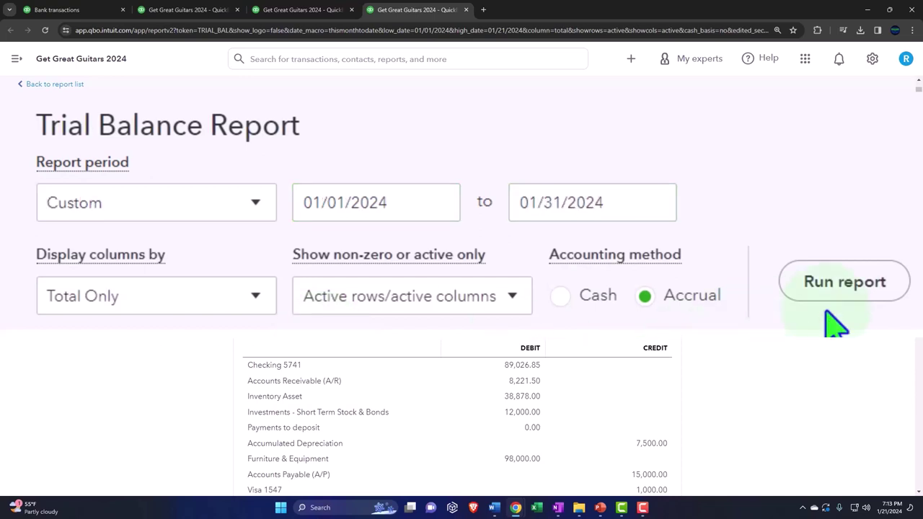
pyautogui.click(830, 292)
pyautogui.scroll(-3, 429, 189)
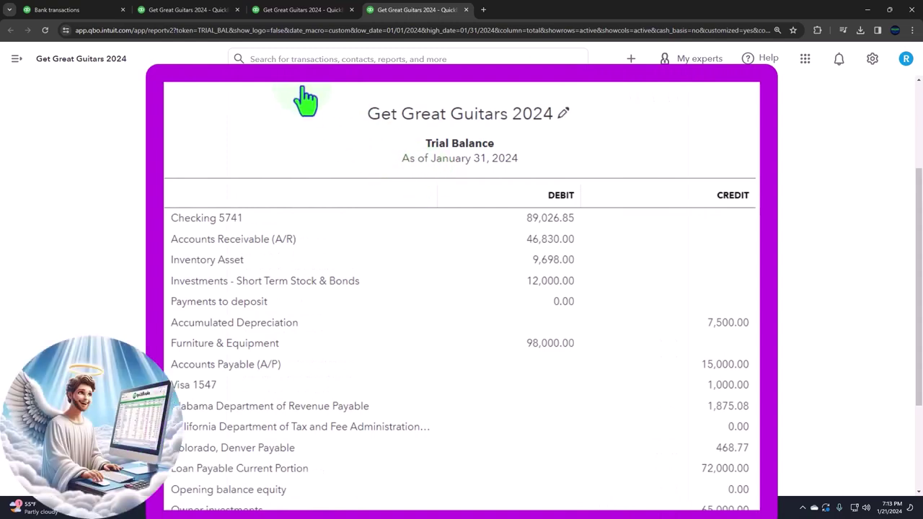
pyautogui.click(195, 18)
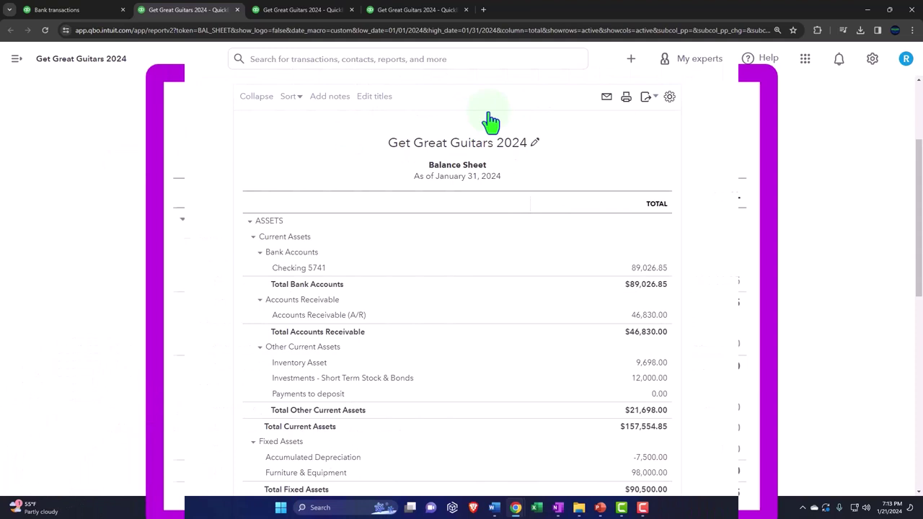
pyautogui.click(633, 60)
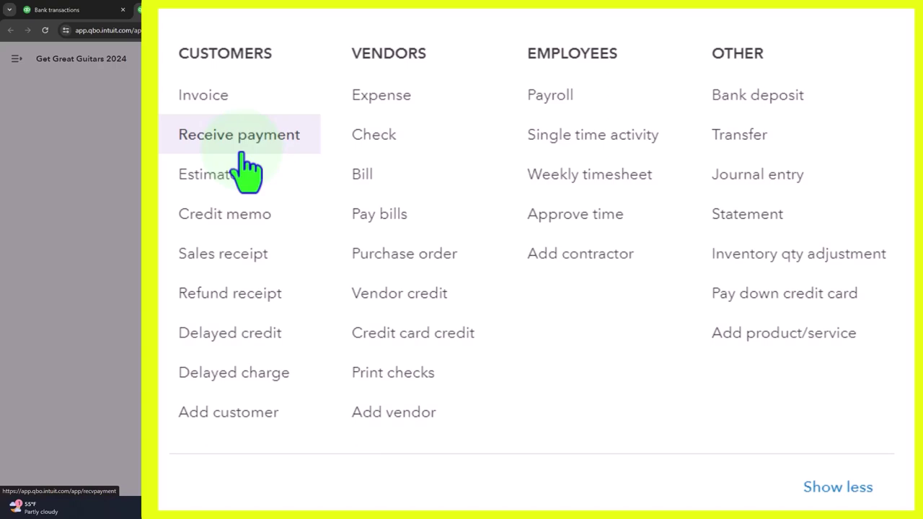
# Close the transaction list and zoom in to check Accounts Receivable of 46,830.00 on the Balance Sheet
pyautogui.click(144, 206)
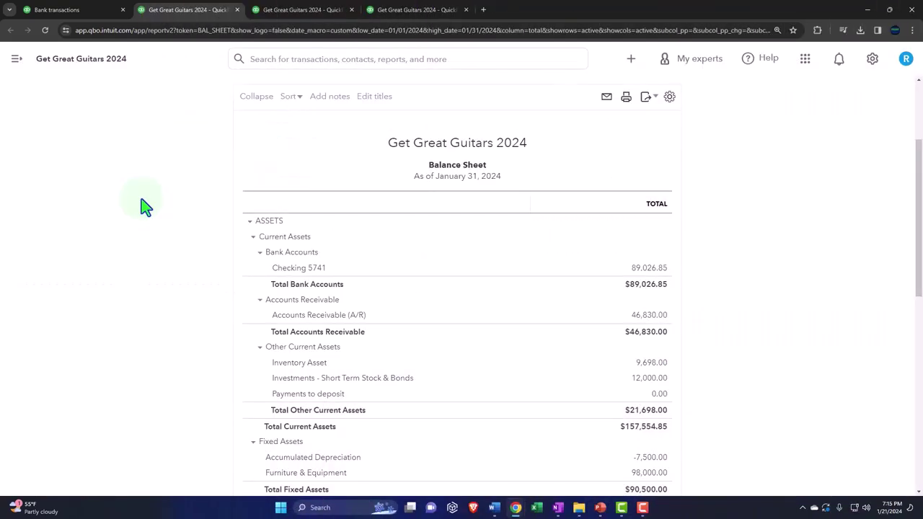
pyautogui.hotkey('ctrl', '+')
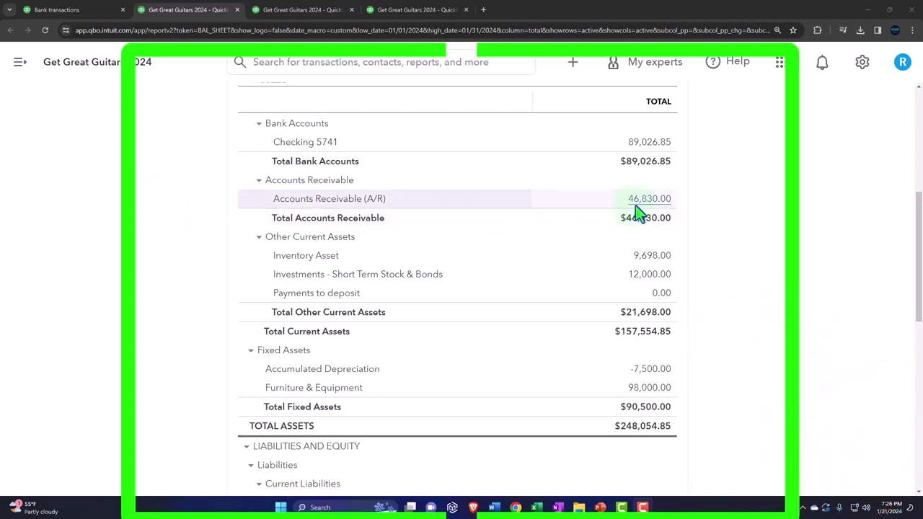
# Duplicate the Trial Balance tab and scroll its Reports page down to Who owes you
pyautogui.click(420, 14)
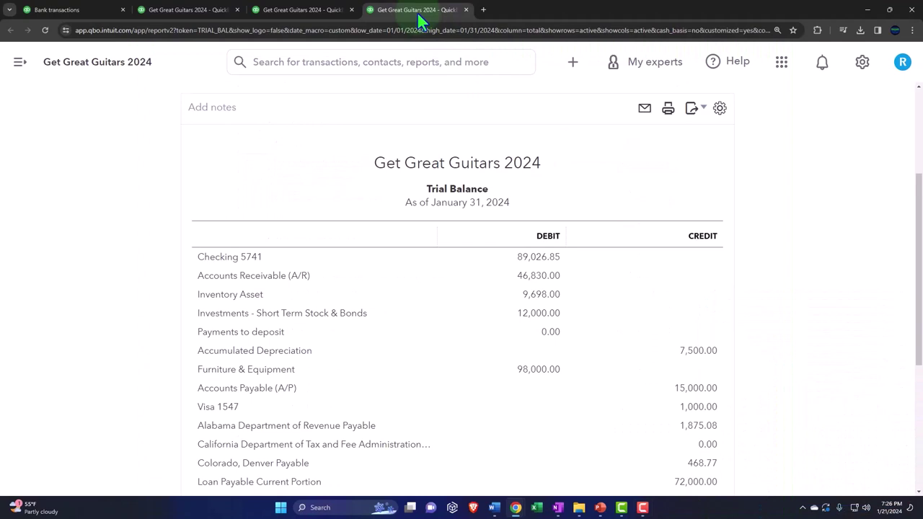
pyautogui.rightClick(417, 12)
pyautogui.press('Escape')
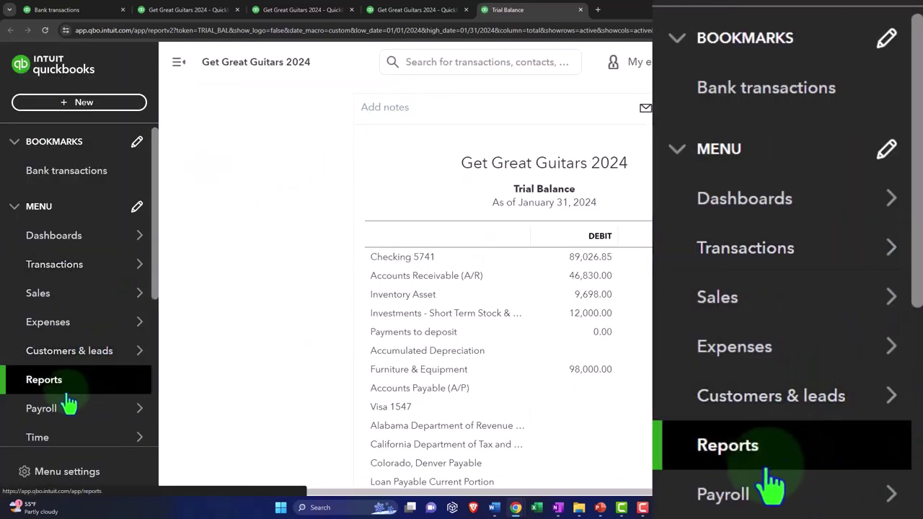
pyautogui.click(65, 394)
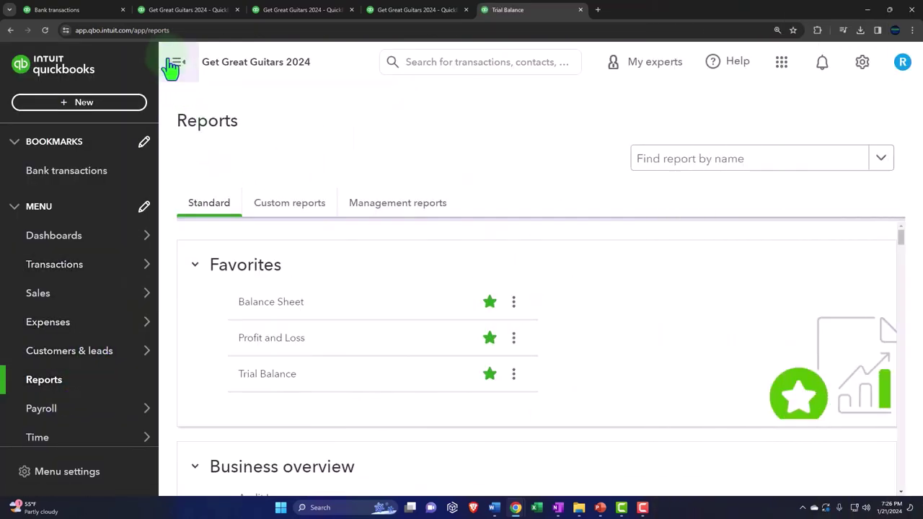
pyautogui.click(178, 62)
pyautogui.scroll(-5, 213, 295)
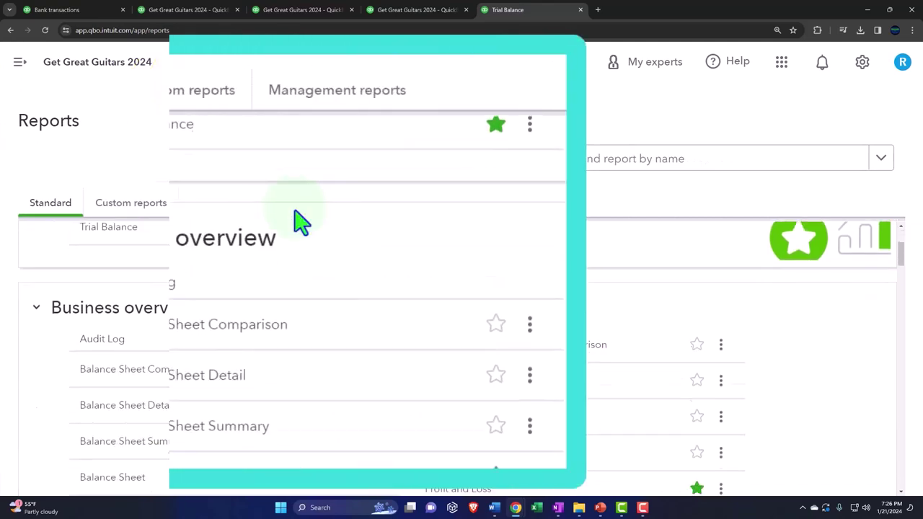
pyautogui.scroll(-5, 302, 222)
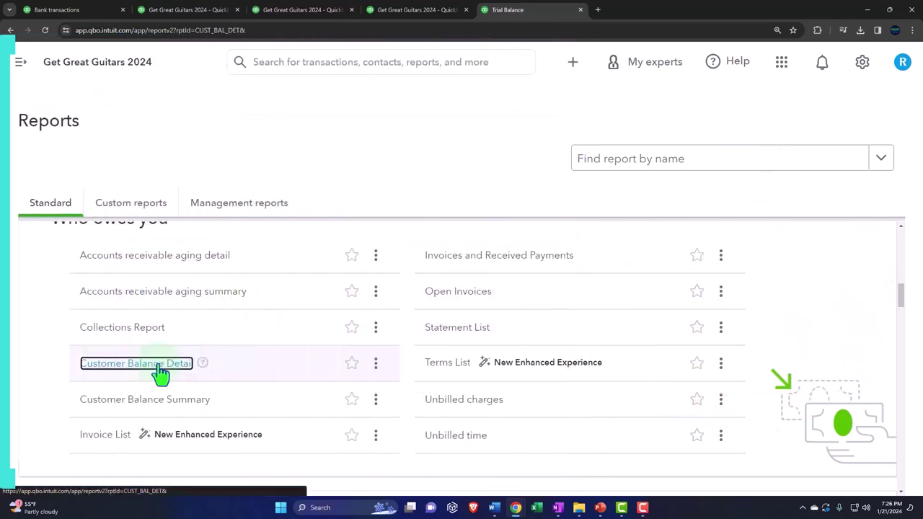
# Review Customer Balance Detail, showing Anderson Guitars invoice 1001 for 3,622.50 and $46,830.00 total, then return to the Balance Sheet
pyautogui.click(161, 375)
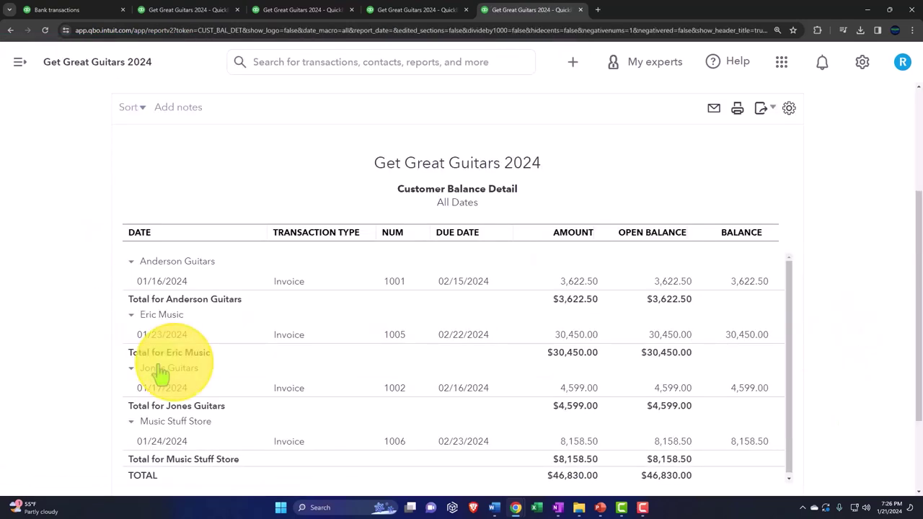
pyautogui.scroll(-1, 148, 360)
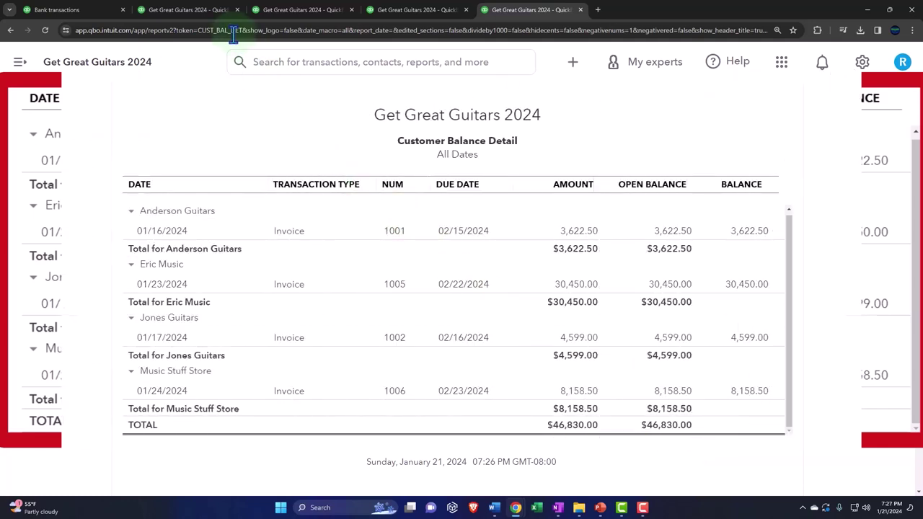
pyautogui.click(530, 29)
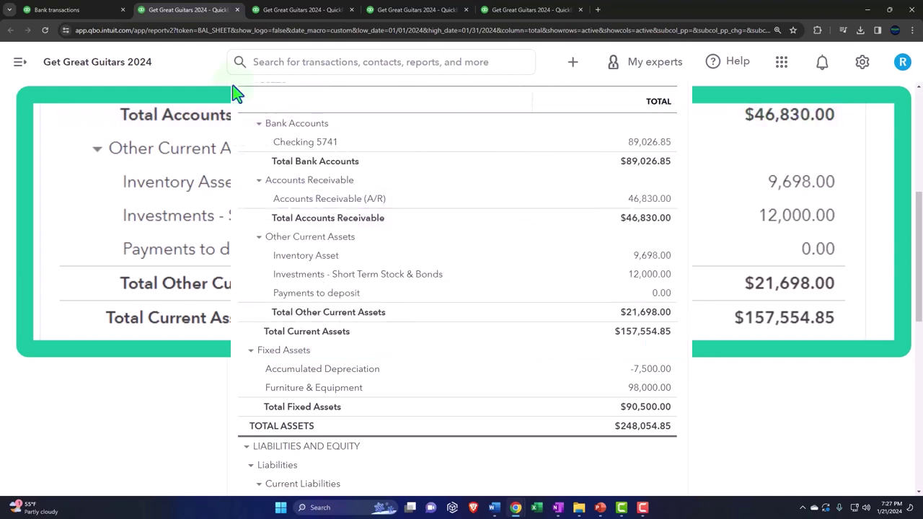
# In the first tab, open the Sales page's All sales list with the navigation collapsed
pyautogui.click(88, 10)
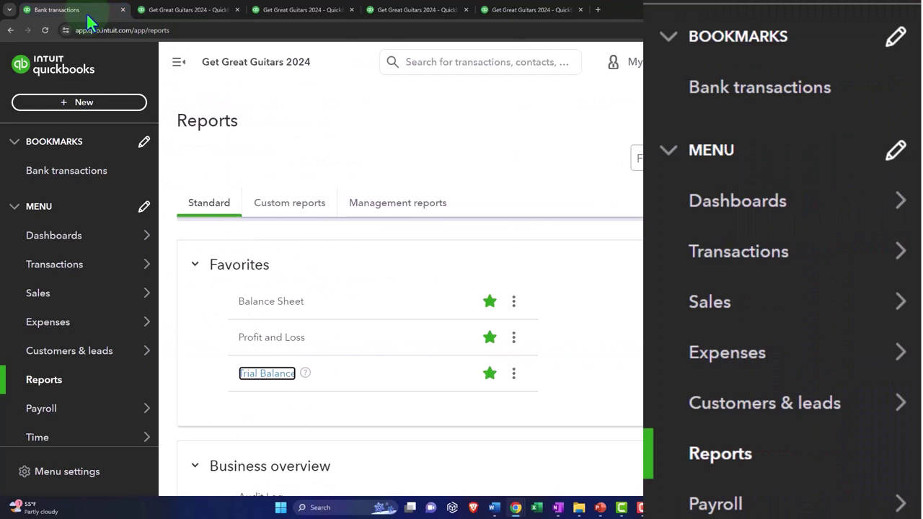
pyautogui.moveTo(90, 242)
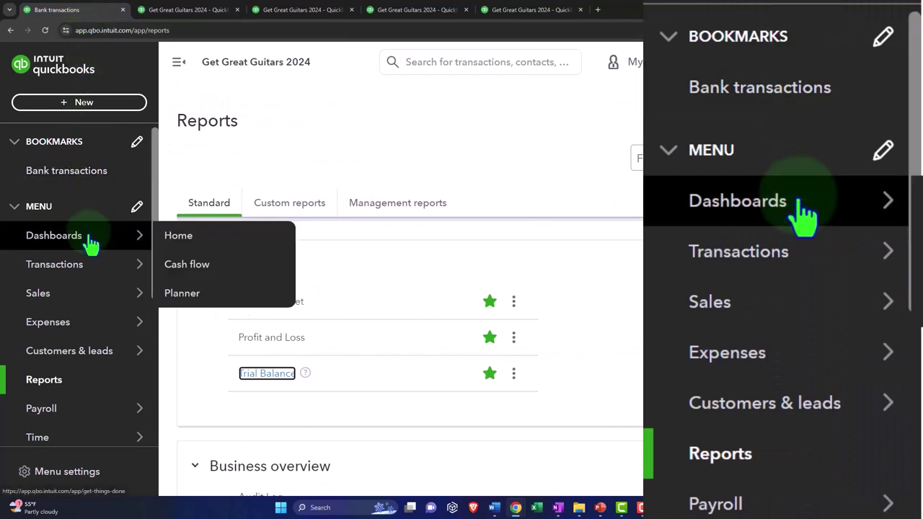
pyautogui.scroll(-1, 90, 242)
pyautogui.moveTo(58, 251)
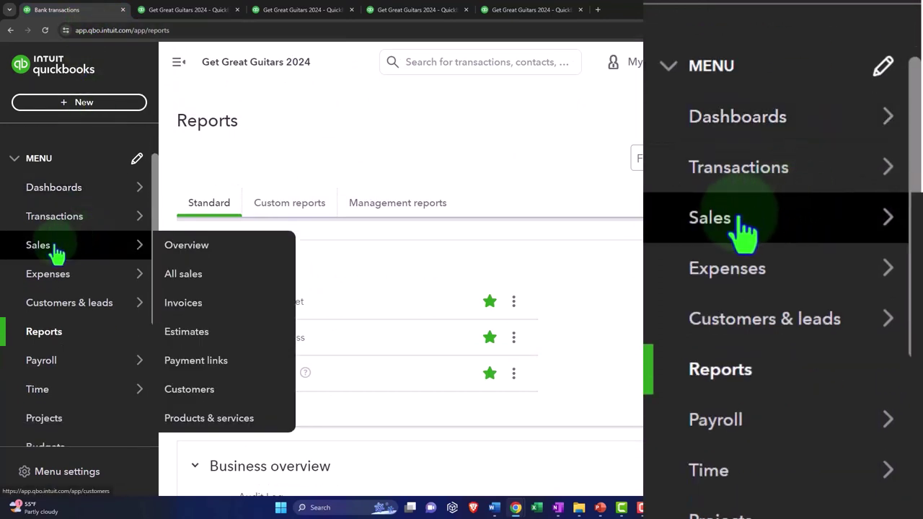
pyautogui.click(57, 253)
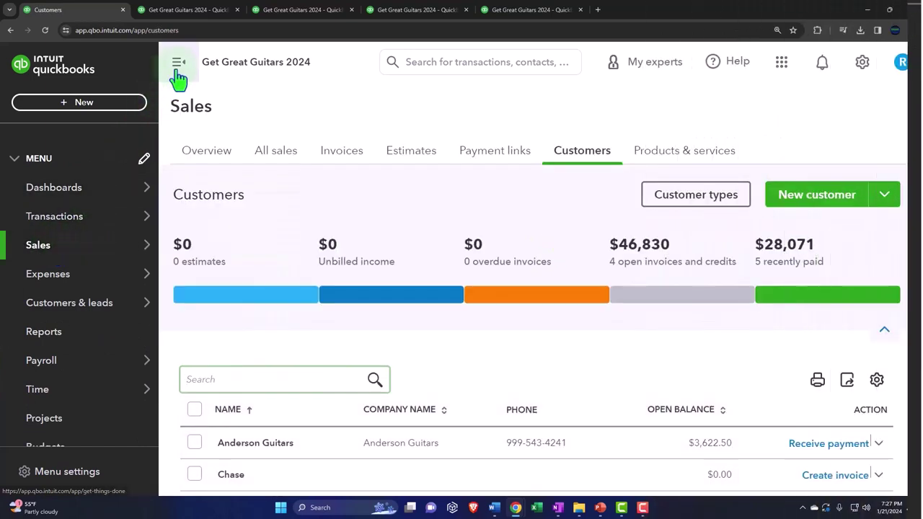
pyautogui.click(179, 62)
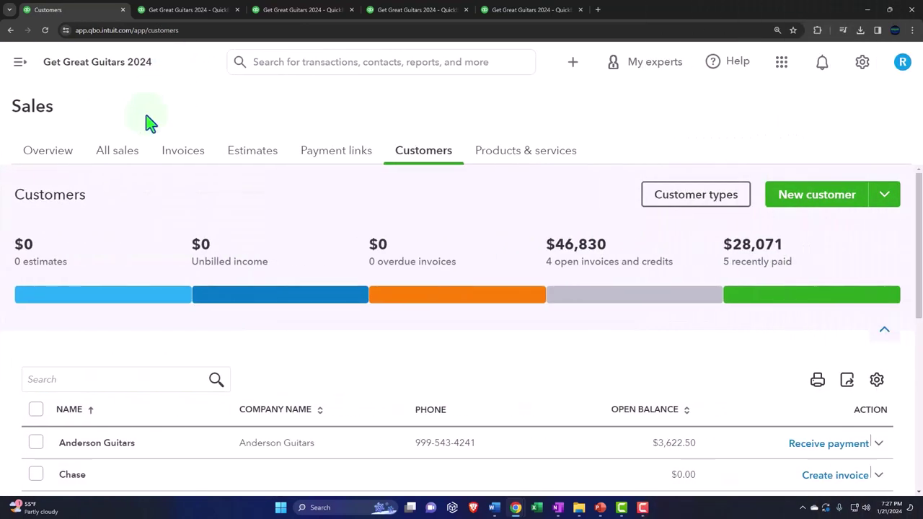
pyautogui.click(120, 160)
# Filter All sales to open invoices only, then go to the Invoices list
pyautogui.hotkey('ctrl', '-')
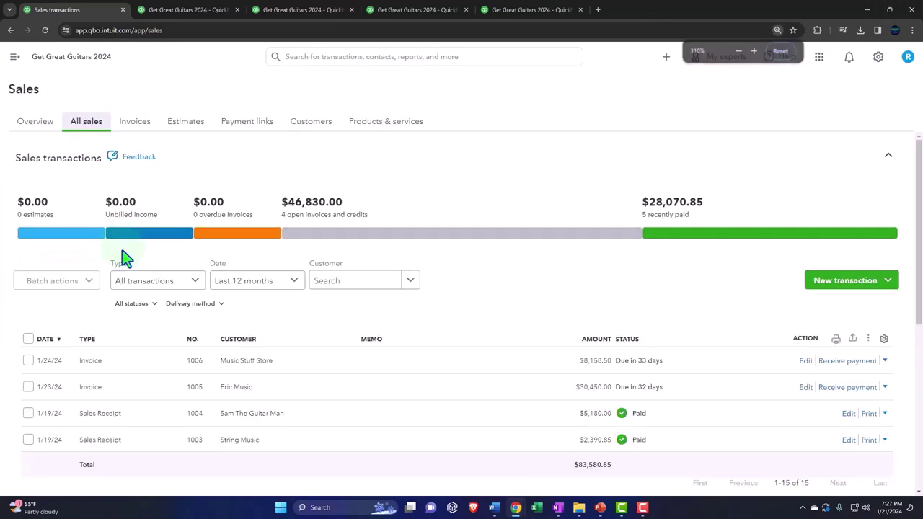
pyautogui.scroll(-1, 127, 254)
pyautogui.click(196, 239)
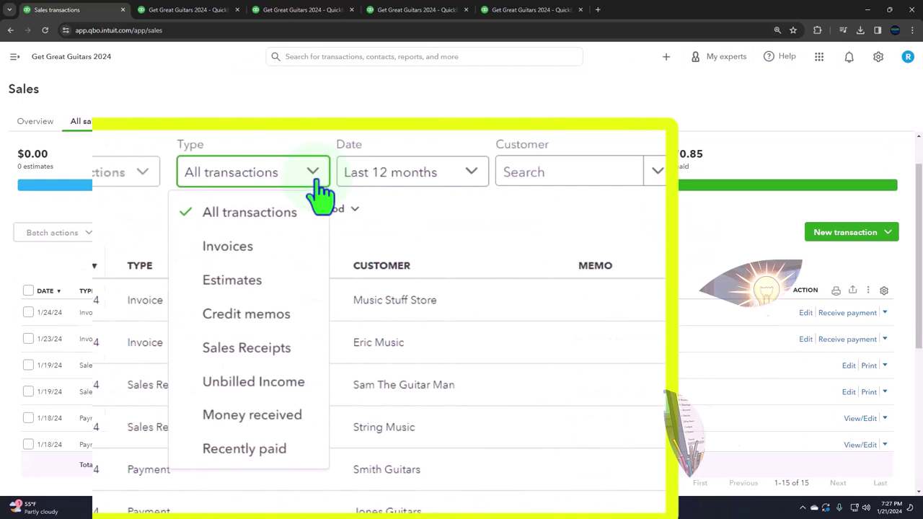
pyautogui.click(151, 280)
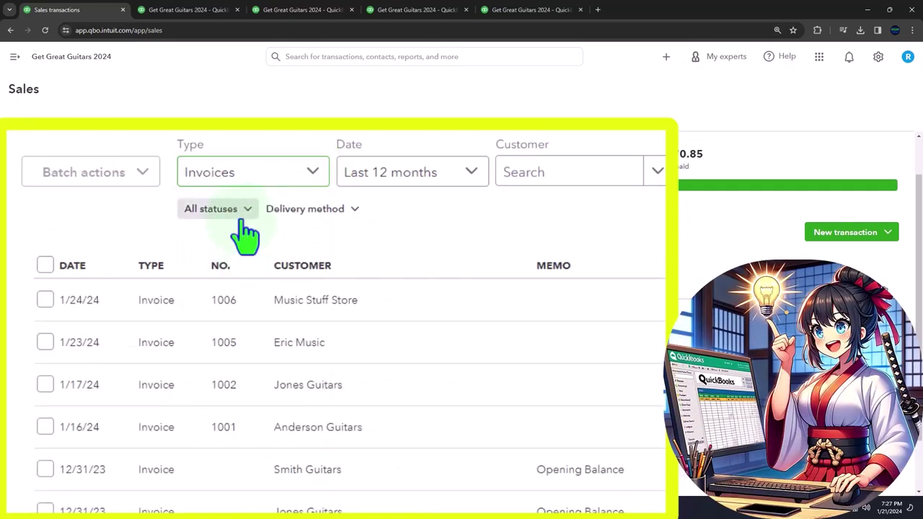
pyautogui.click(234, 211)
pyautogui.click(121, 300)
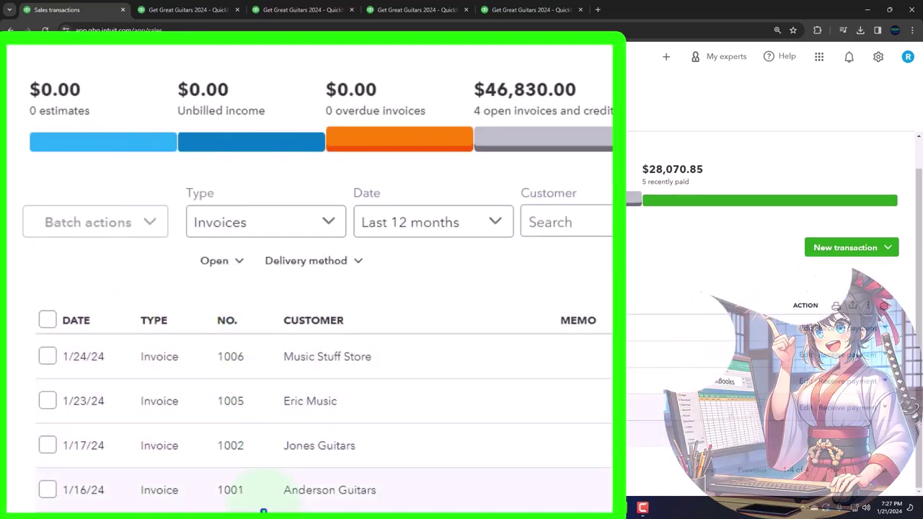
pyautogui.click(135, 124)
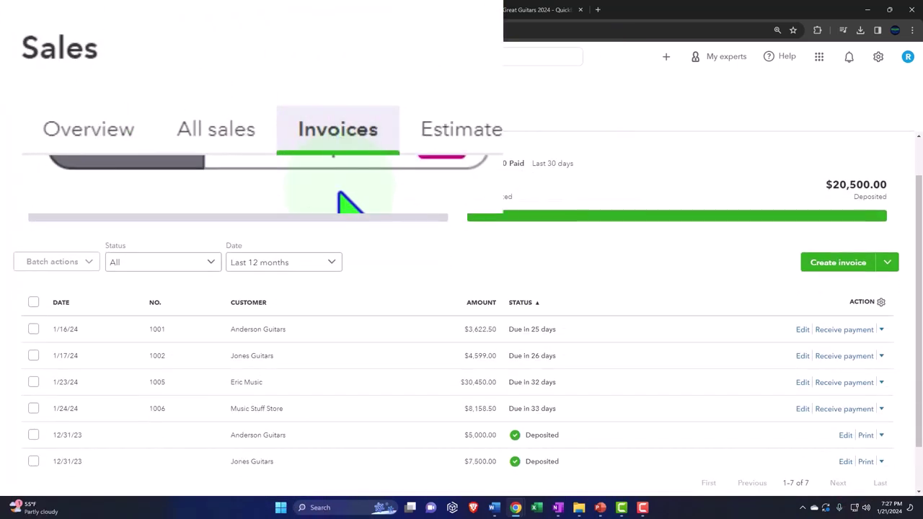
# Filter invoices to unpaid, then limit the Customers list to those with open invoices ($46,830.00)
pyautogui.click(189, 274)
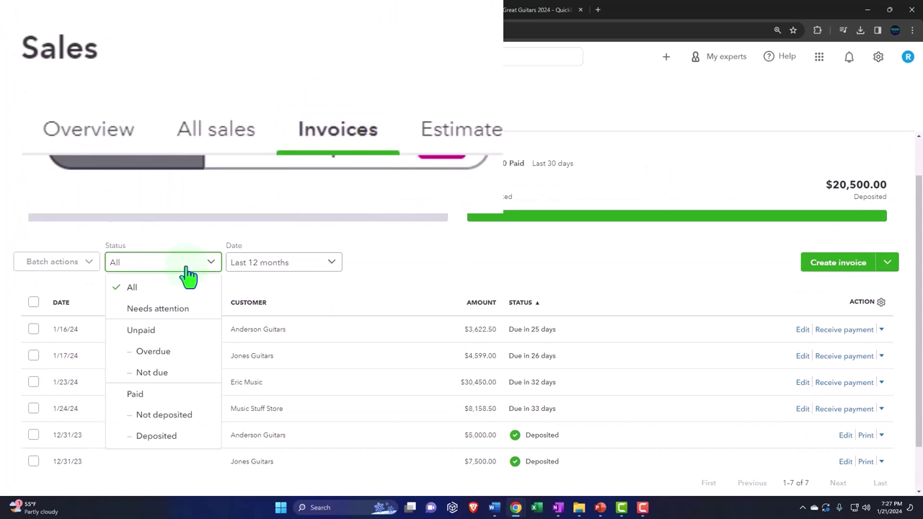
pyautogui.click(161, 332)
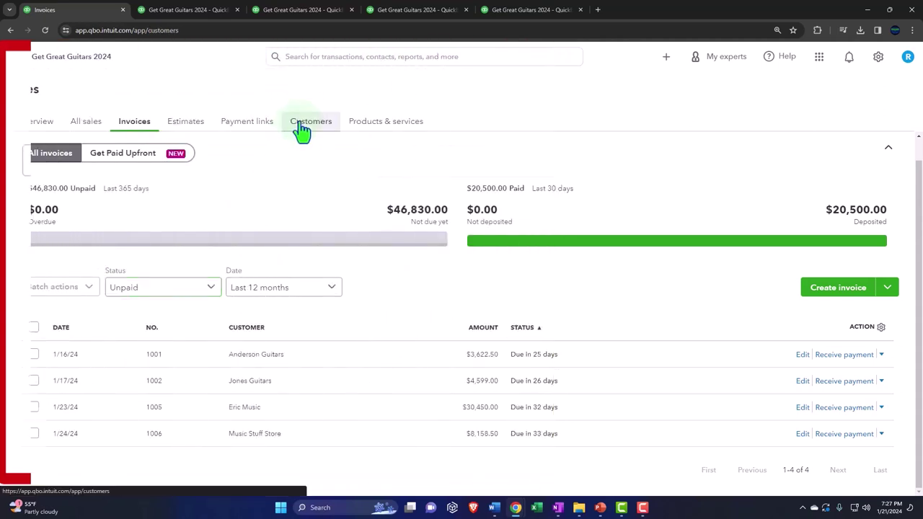
pyautogui.click(303, 122)
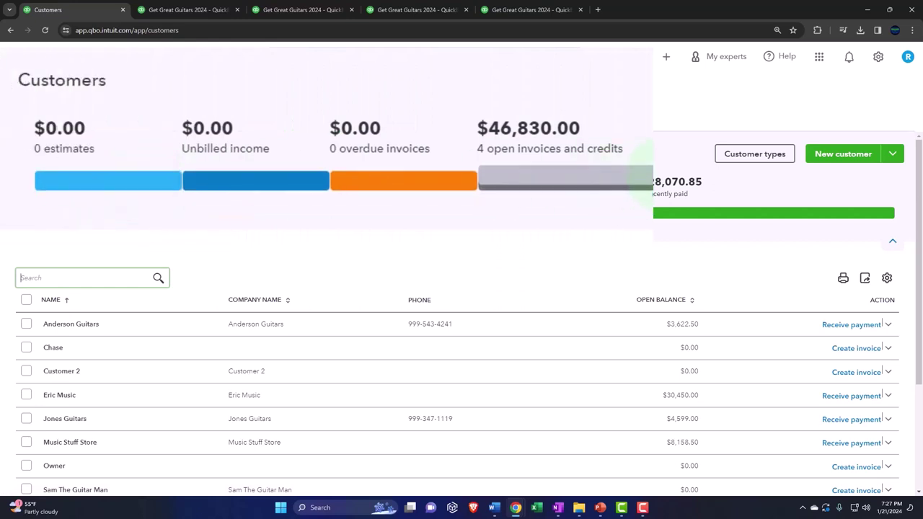
pyautogui.click(648, 184)
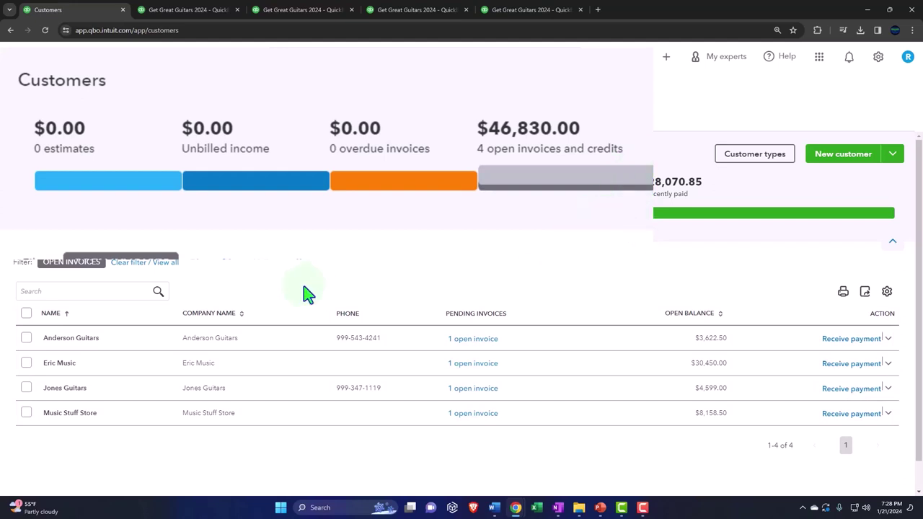
# Open Anderson Guitars' page and review invoice 1001's actions and the new transaction options
pyautogui.click(103, 344)
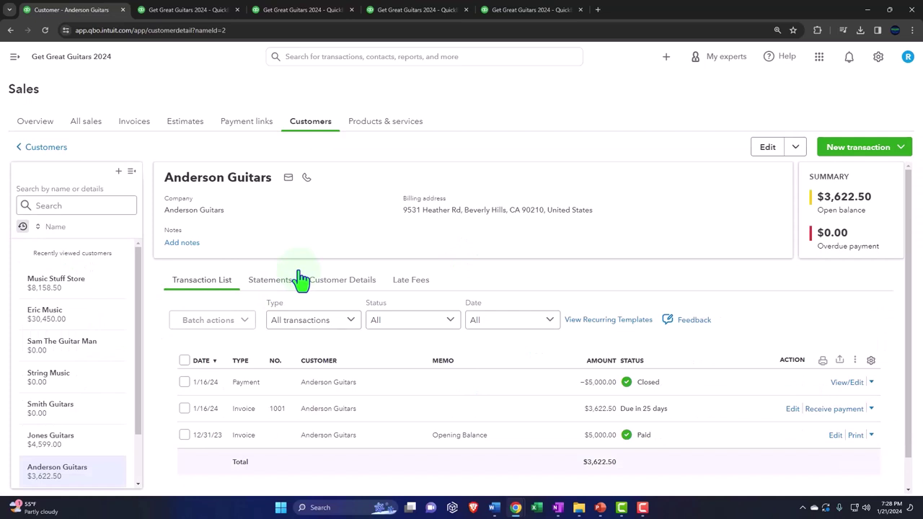
pyautogui.scroll(-1, 301, 278)
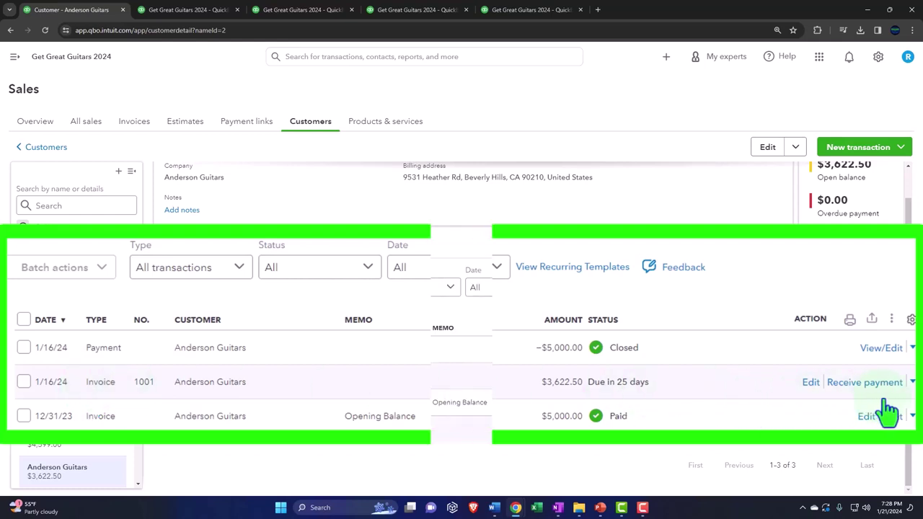
pyautogui.click(873, 376)
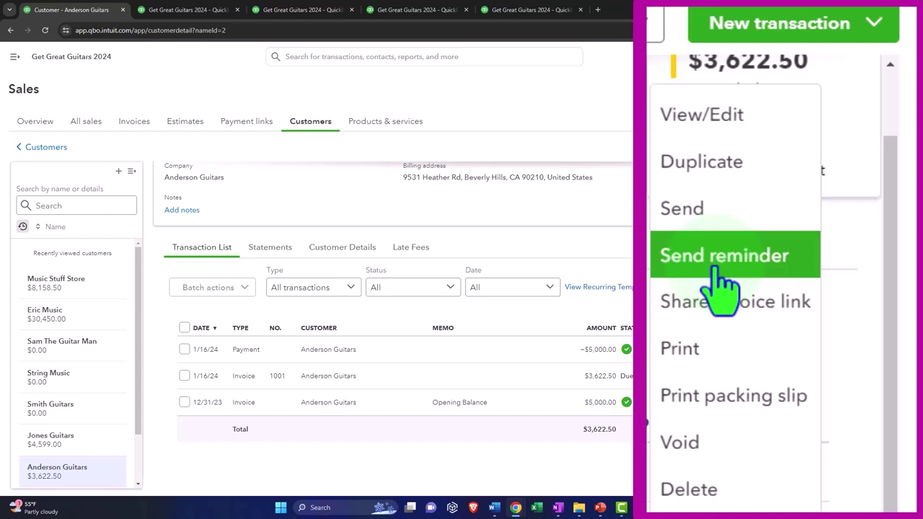
pyautogui.click(567, 460)
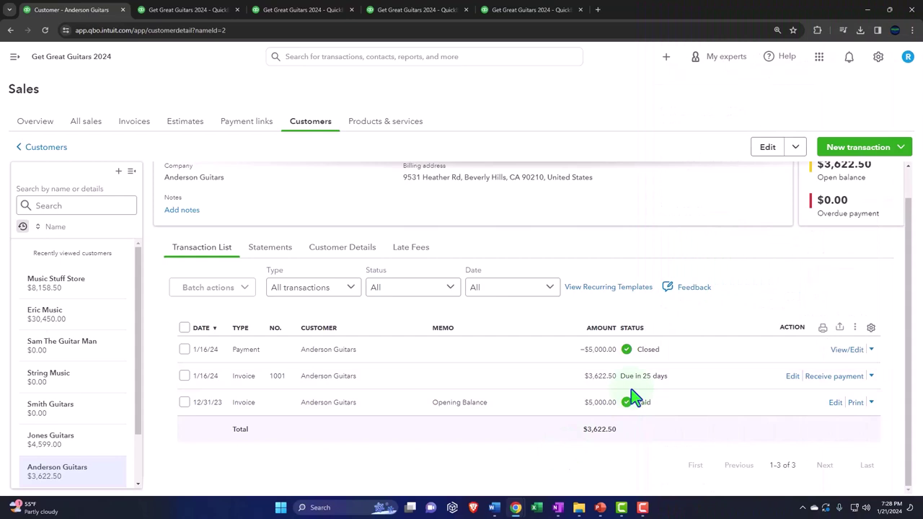
pyautogui.click(677, 60)
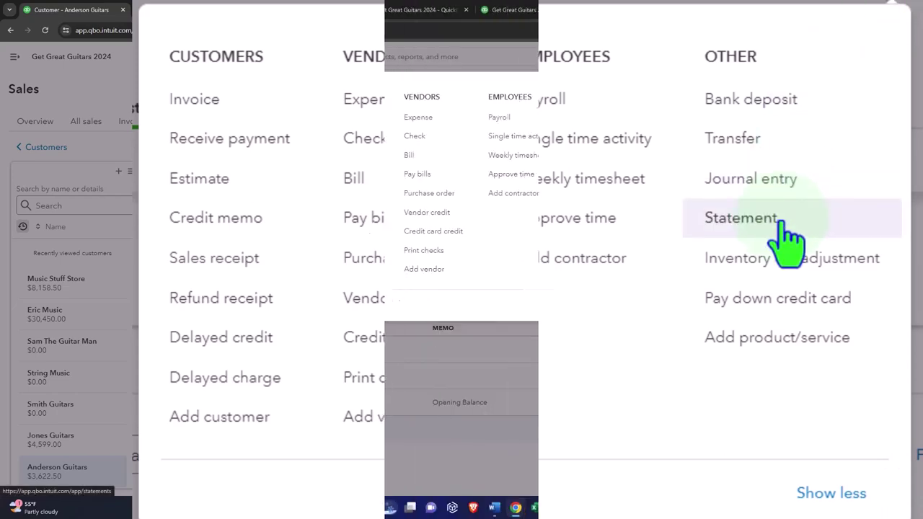
pyautogui.click(773, 90)
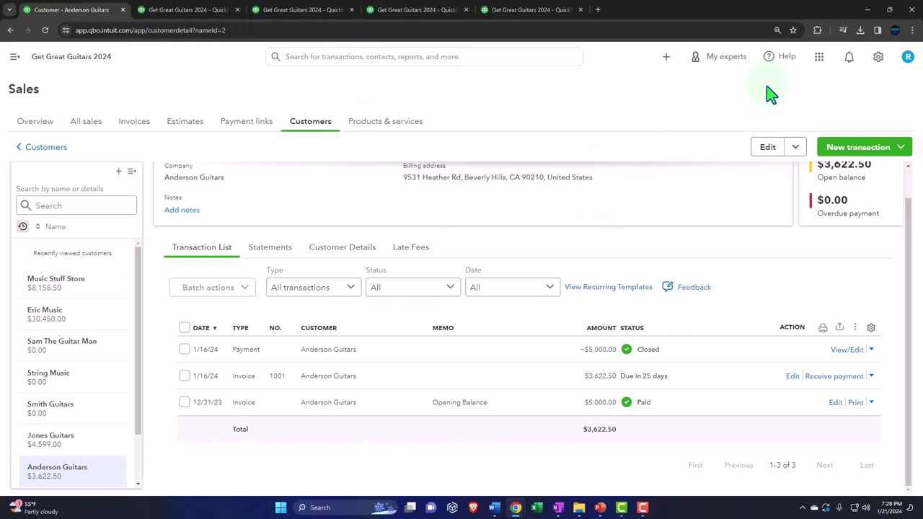
pyautogui.click(666, 57)
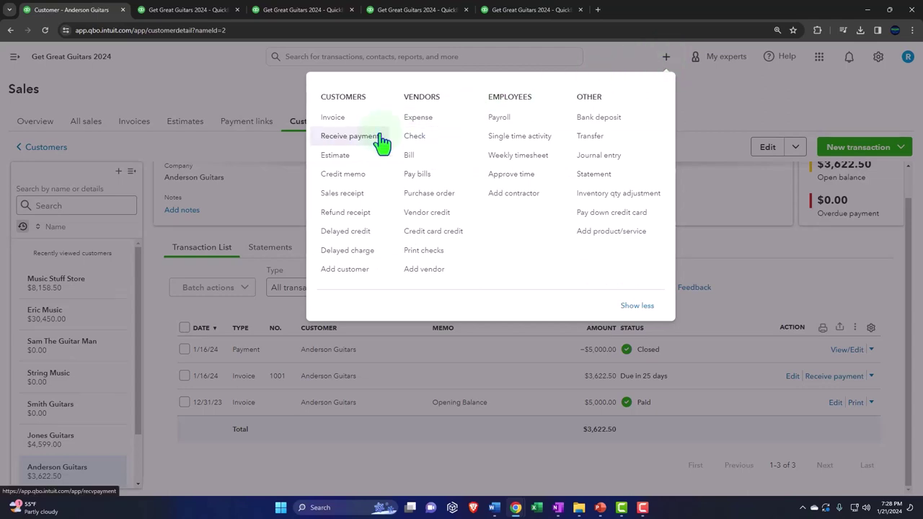
pyautogui.click(722, 108)
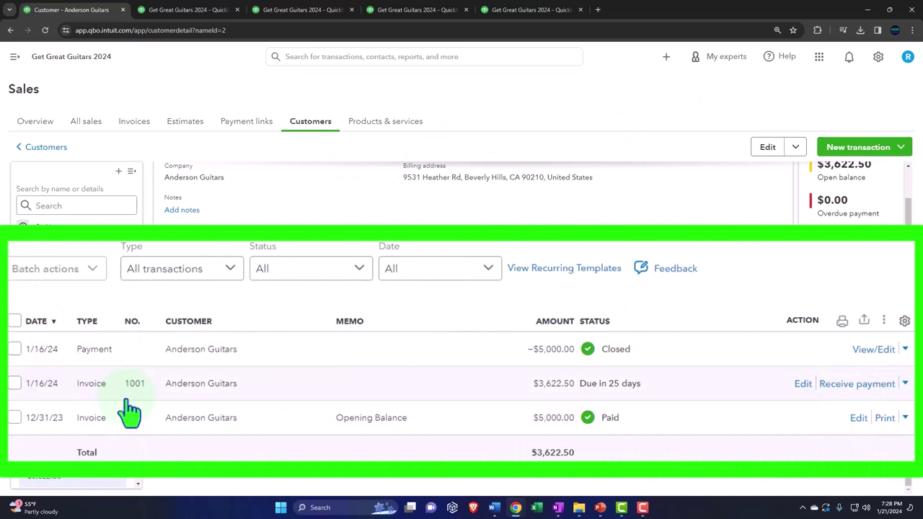
# Receive payment on invoice 1001 for $3,622.50, dated 01/25/2024, with payment method Cash
pyautogui.click(838, 389)
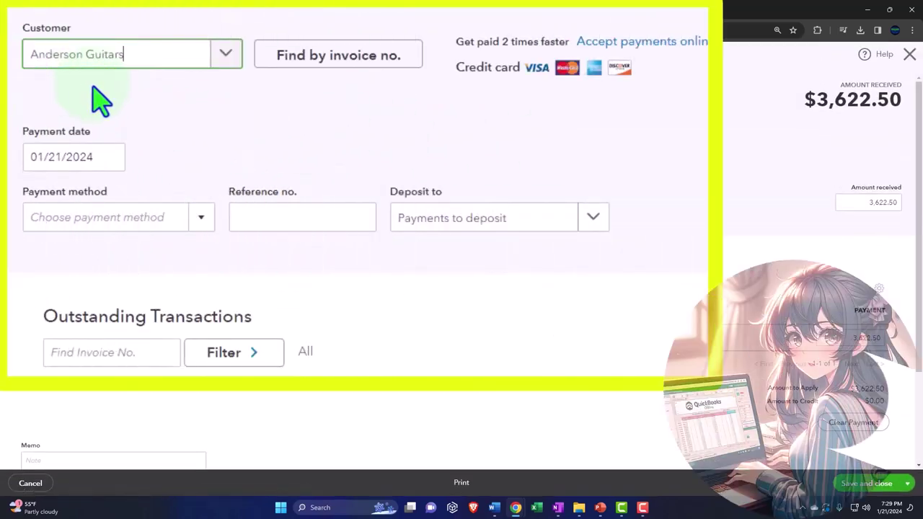
pyautogui.hotkey('ctrl', '+')
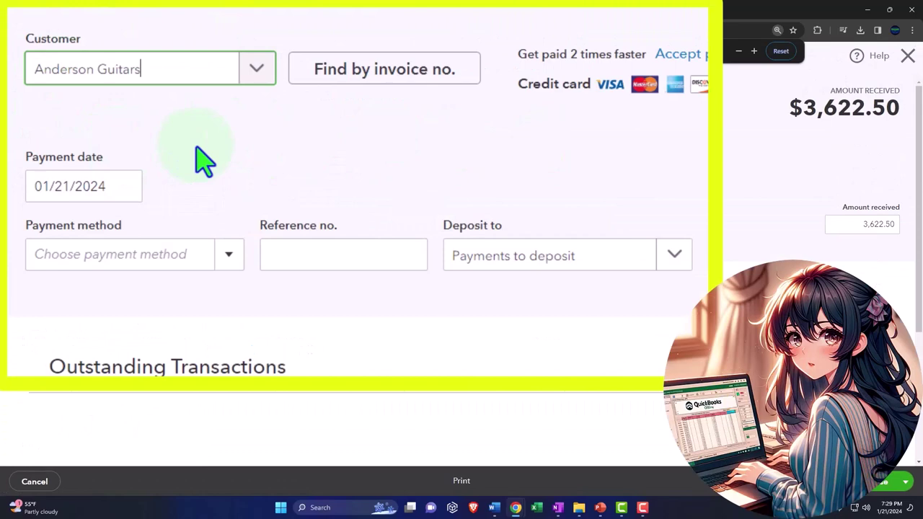
pyautogui.press('Tab')
pyautogui.press('Tab')
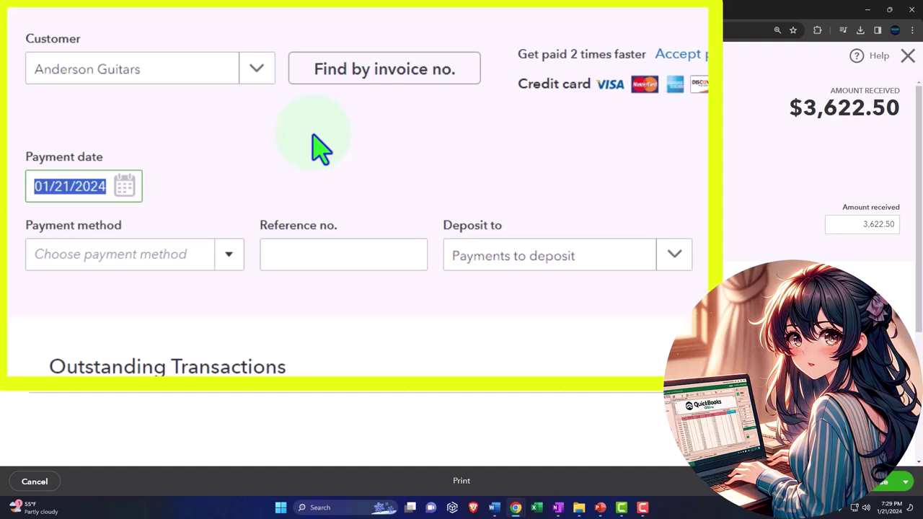
pyautogui.press('+')
pyautogui.press('+')
pyautogui.press('+')
pyautogui.press('+')
pyautogui.press('Tab')
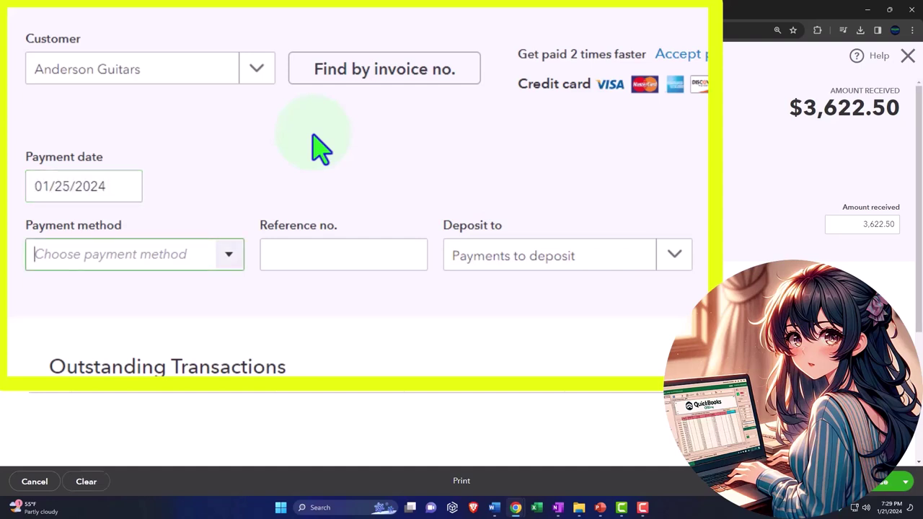
pyautogui.click(229, 256)
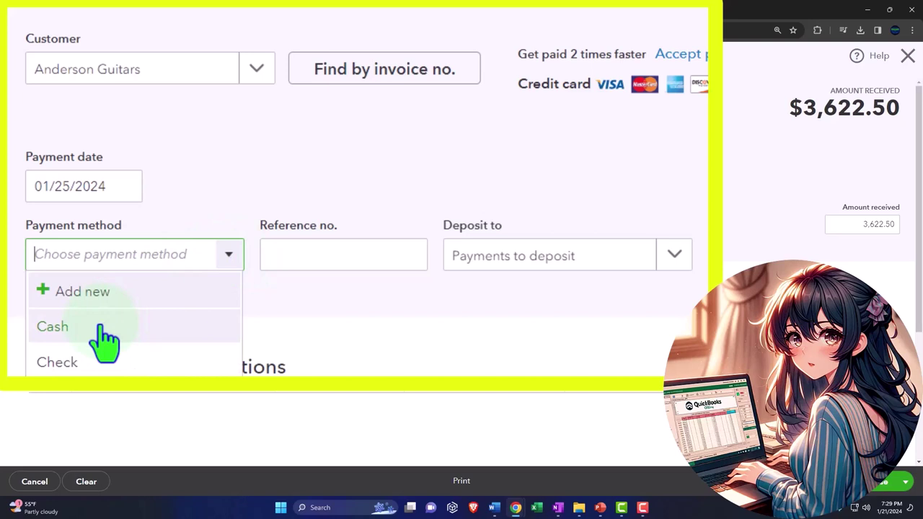
pyautogui.click(105, 339)
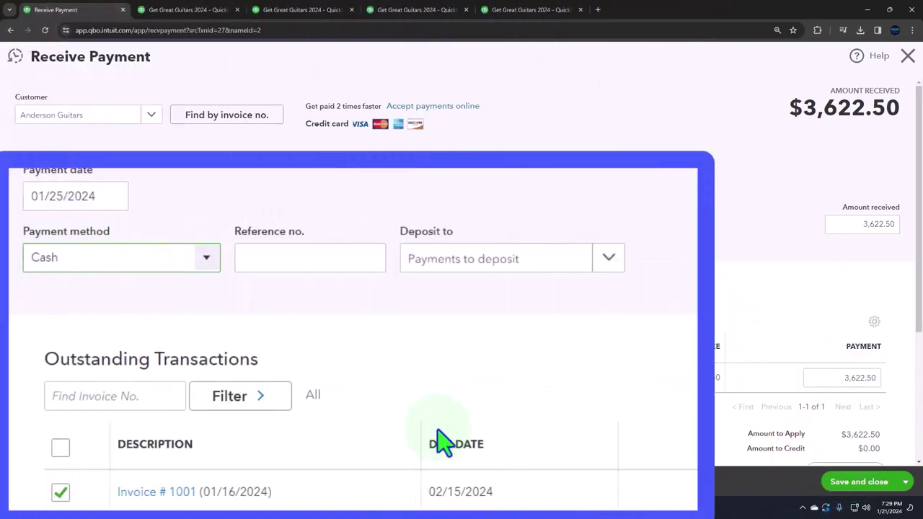
pyautogui.click(208, 258)
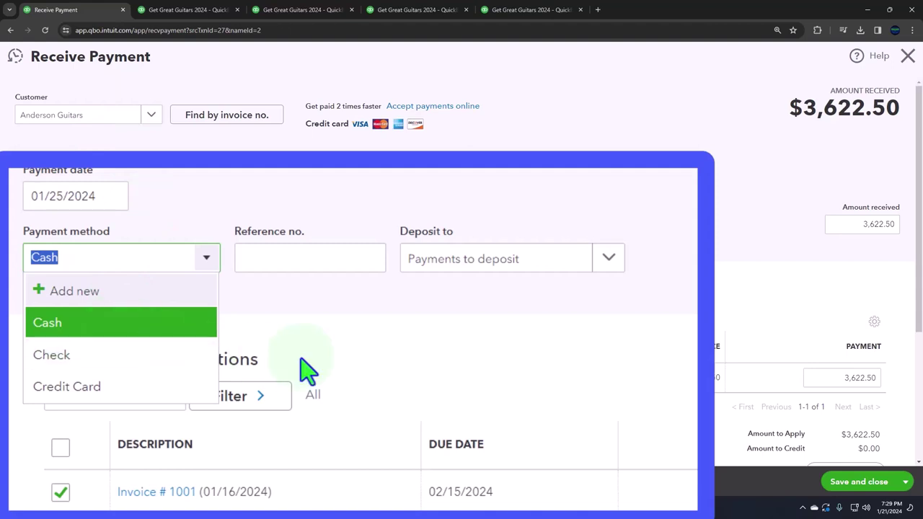
pyautogui.click(612, 261)
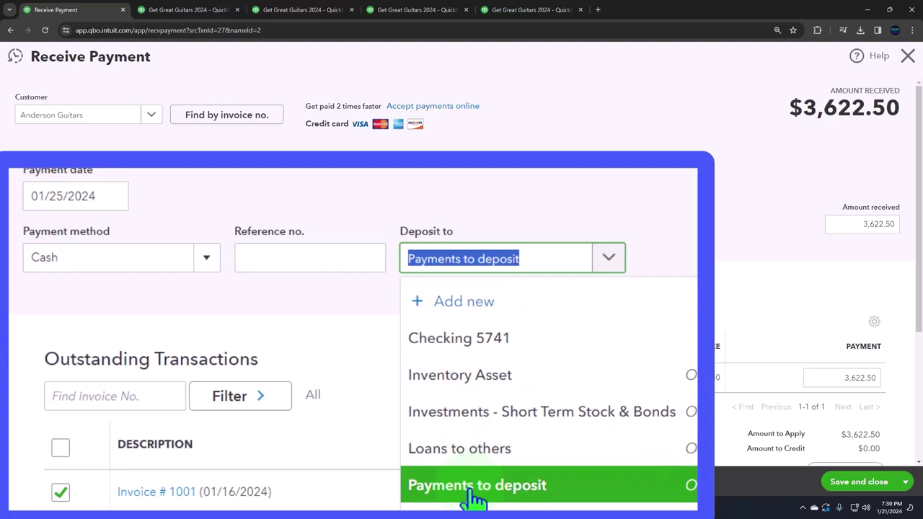
pyautogui.click(326, 318)
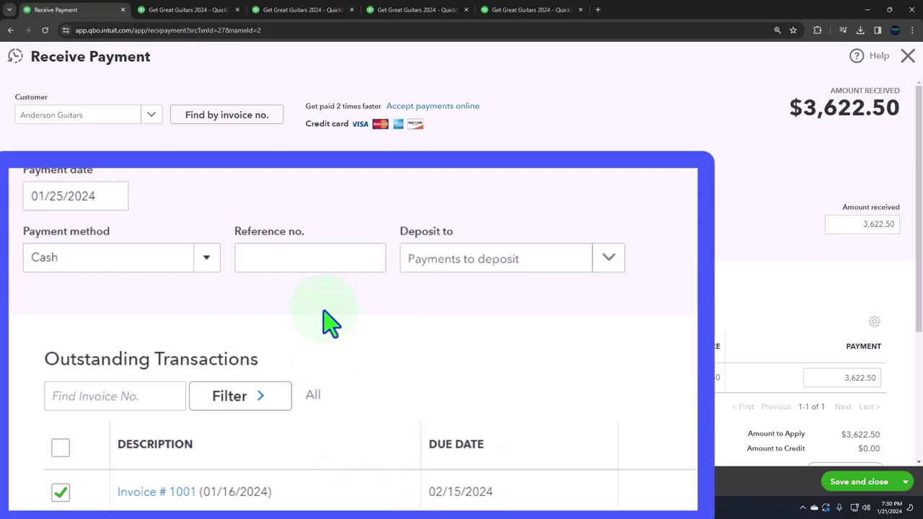
pyautogui.click(604, 261)
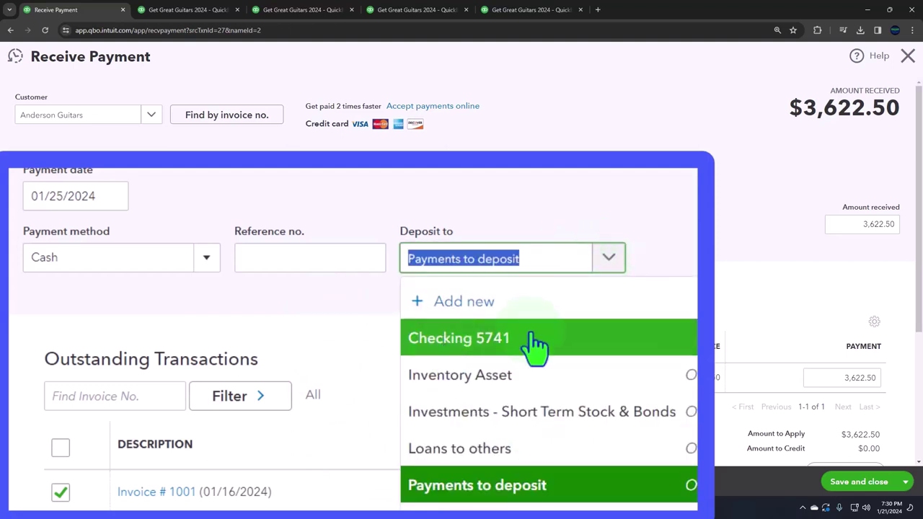
pyautogui.click(320, 298)
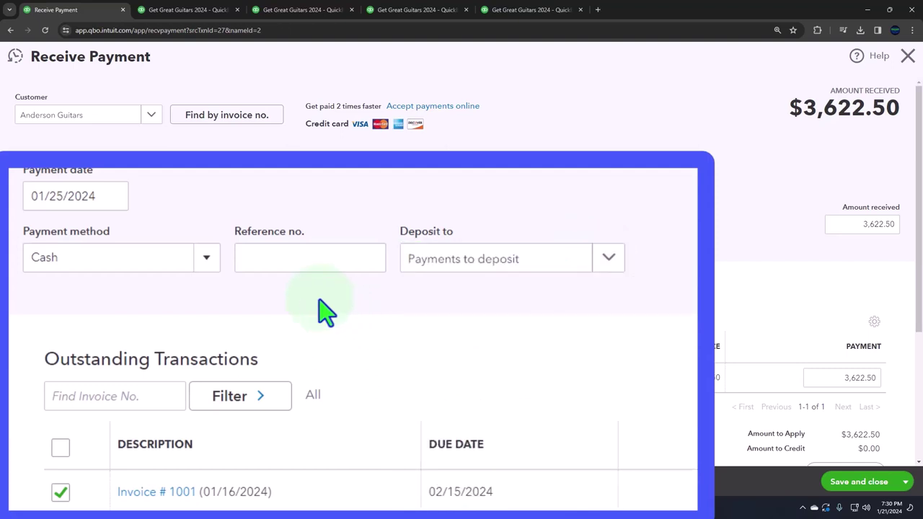
pyautogui.click(609, 262)
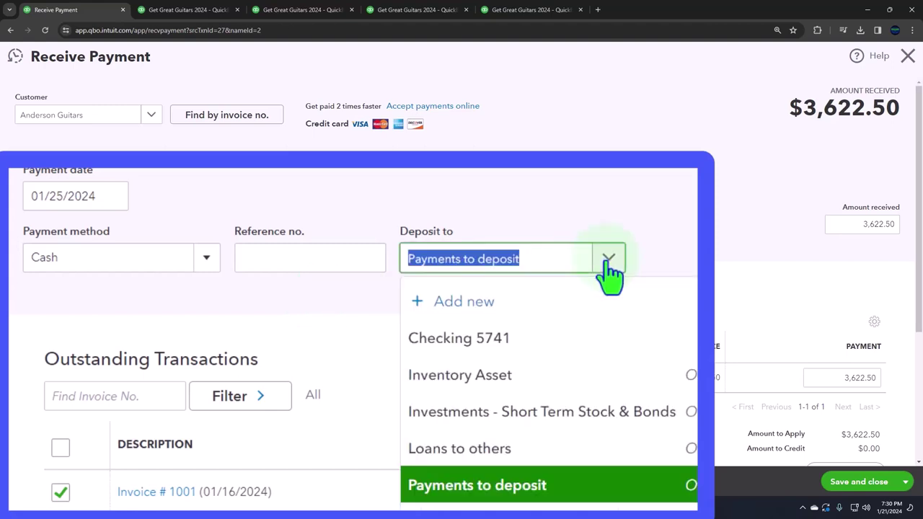
pyautogui.click(469, 498)
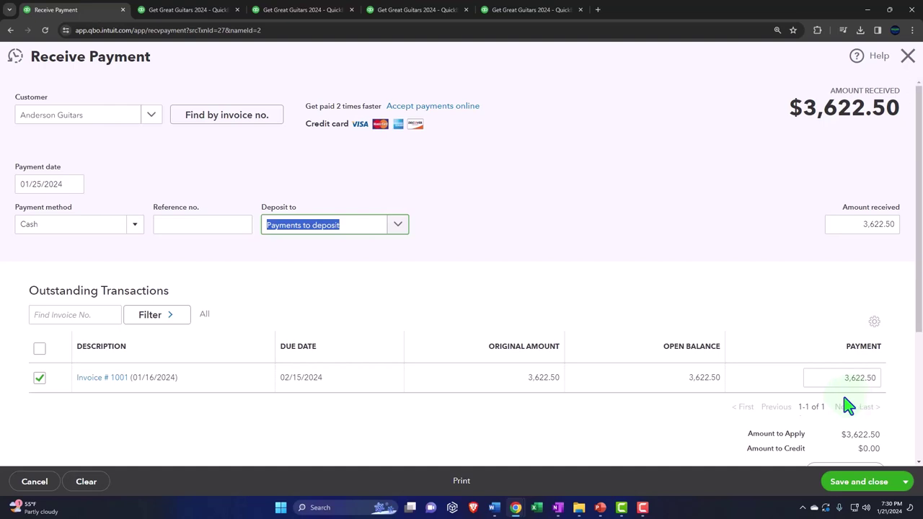
pyautogui.scroll(-1, 575, 316)
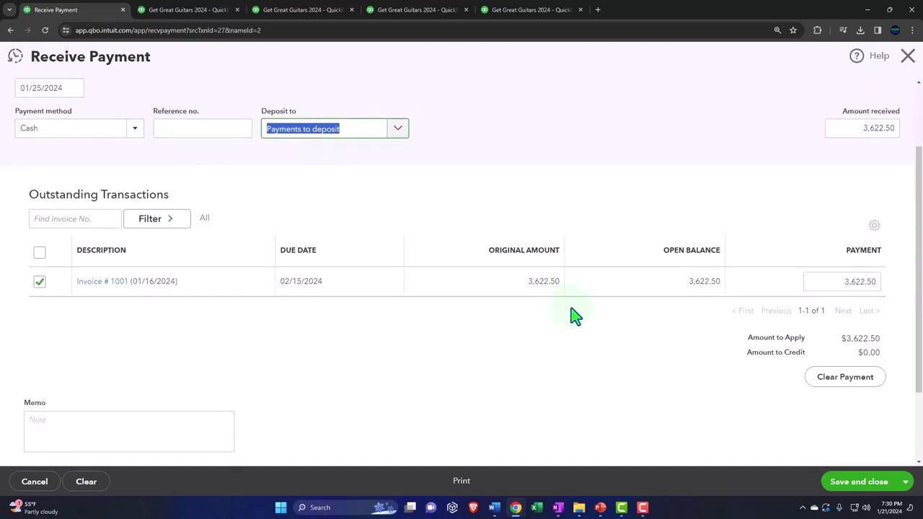